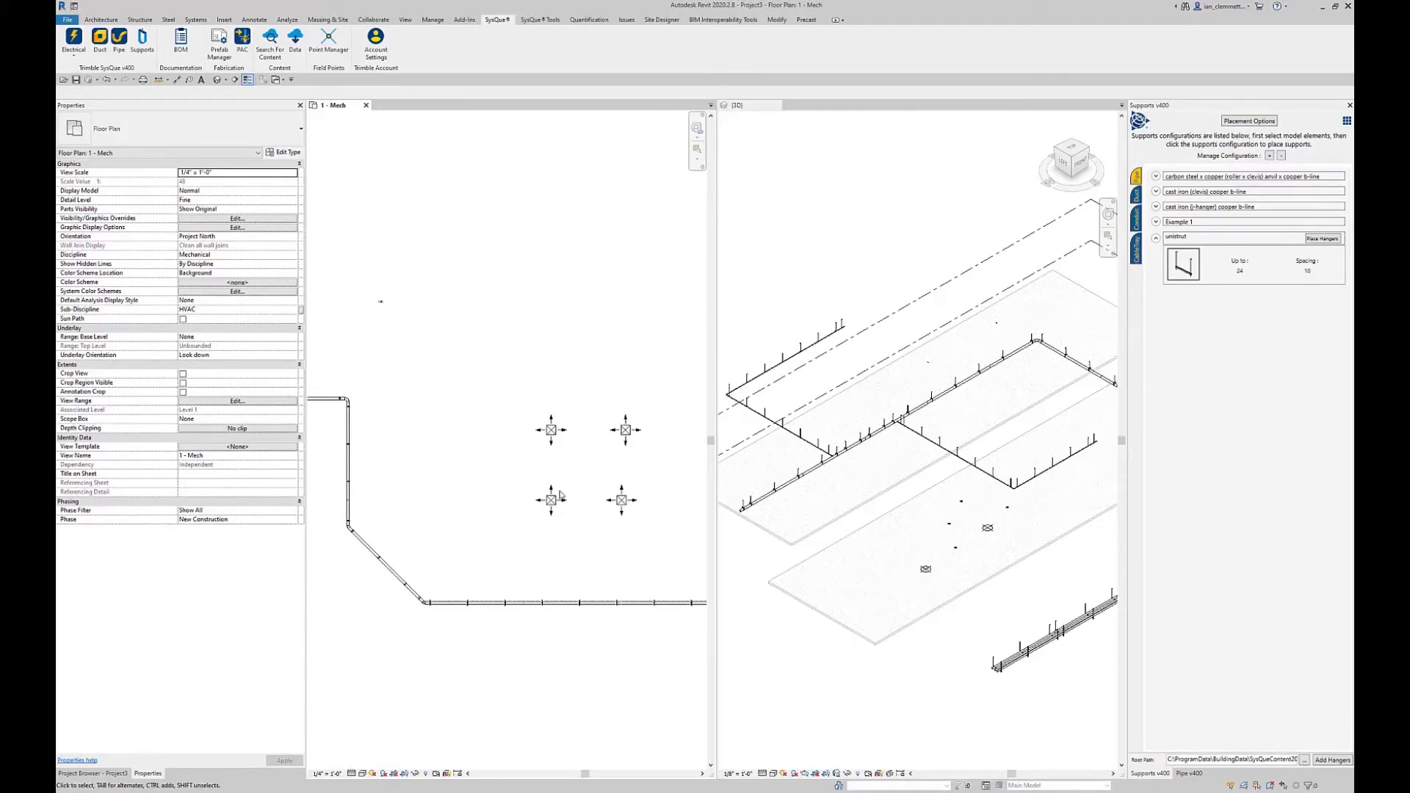
Zoom and pan the 1 - Mech plan to frame all four supply diffusers.
{"action": "scroll", "coordinate": [561, 495], "scroll_direction": "up", "scroll_amount": 4}
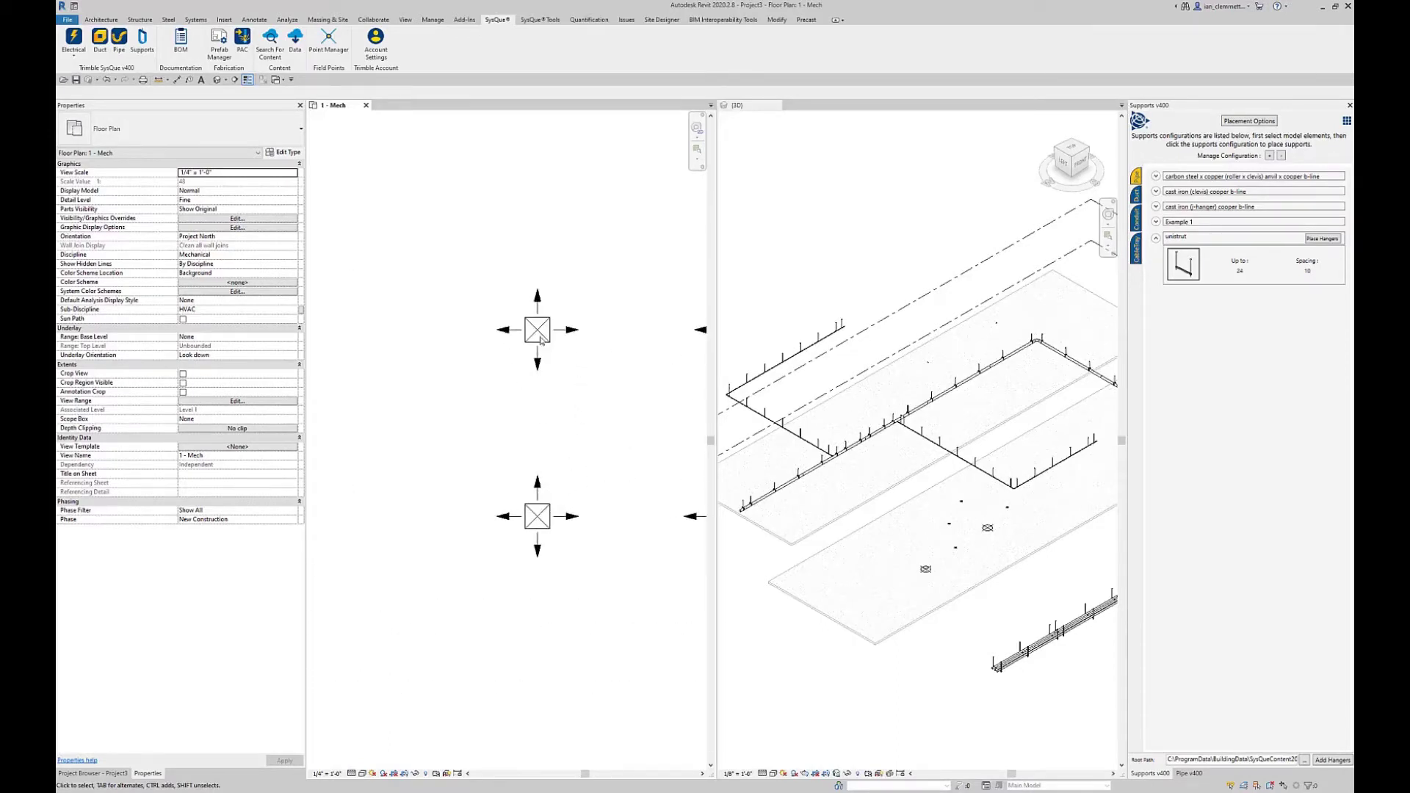
{"action": "middle_click_drag", "start_coordinate": [602, 421], "coordinate": [482, 428]}
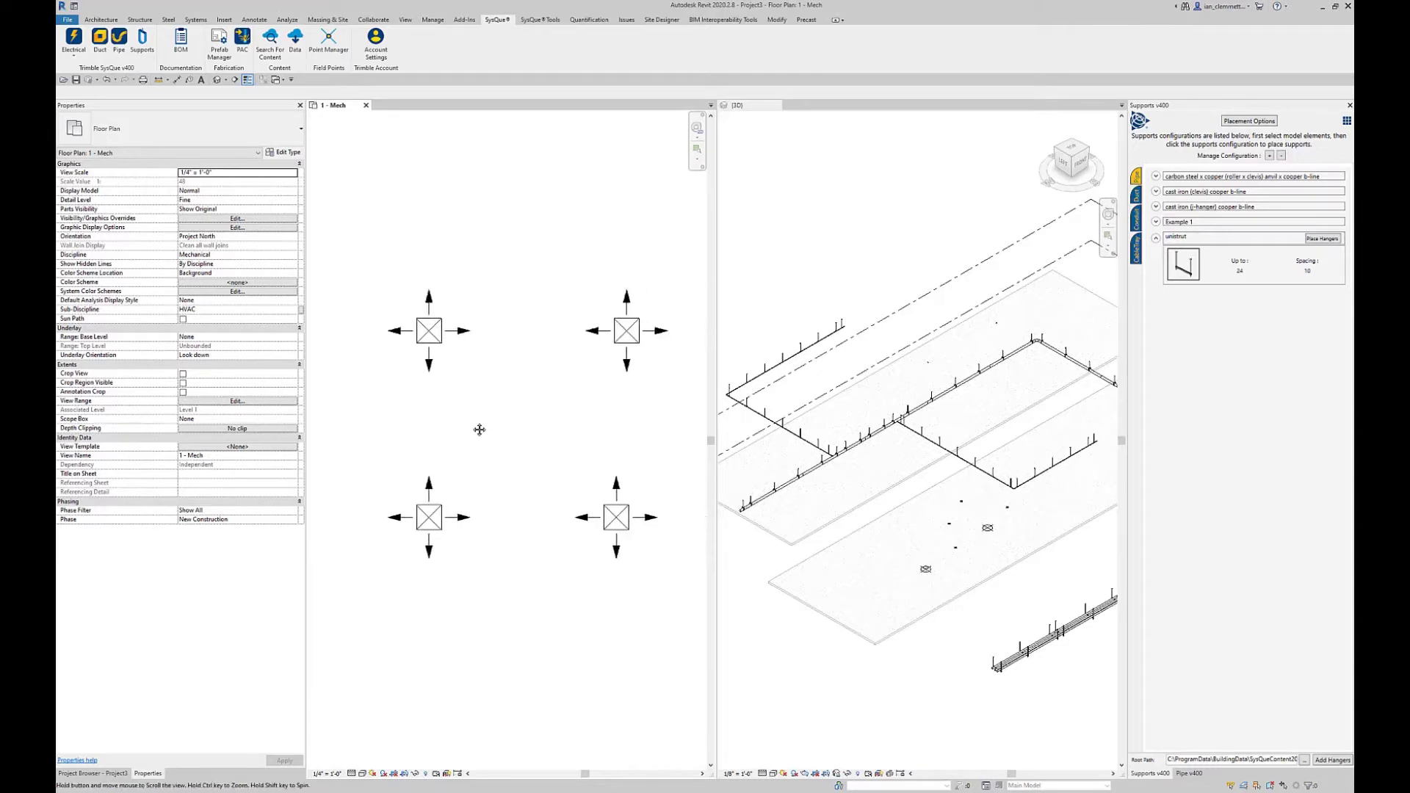
{"action": "scroll", "coordinate": [636, 404], "scroll_direction": "up", "scroll_amount": 1}
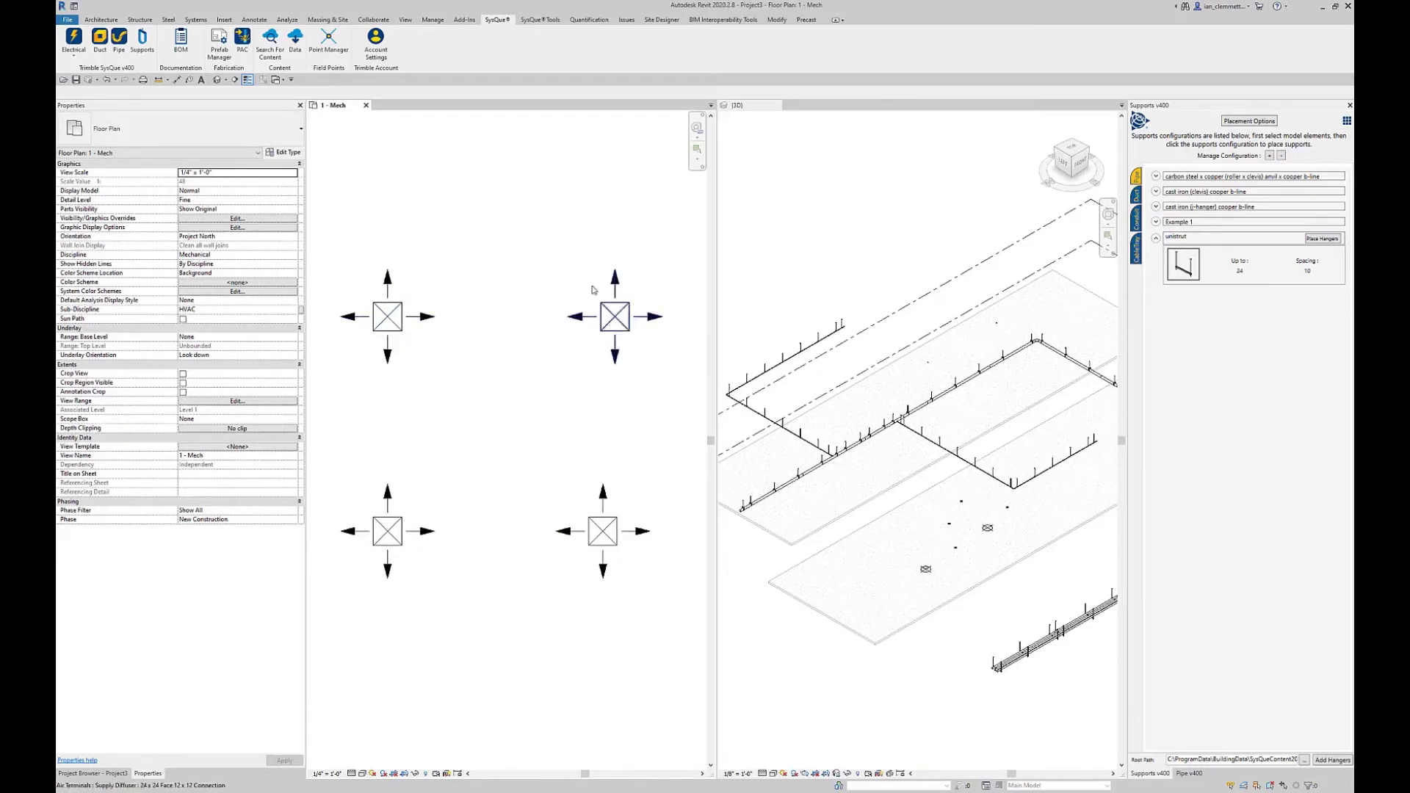
Select the top-left diffuser, deselect it, and switch the right dock to the Pipe v400 panel.
{"action": "left_click", "coordinate": [387, 342]}
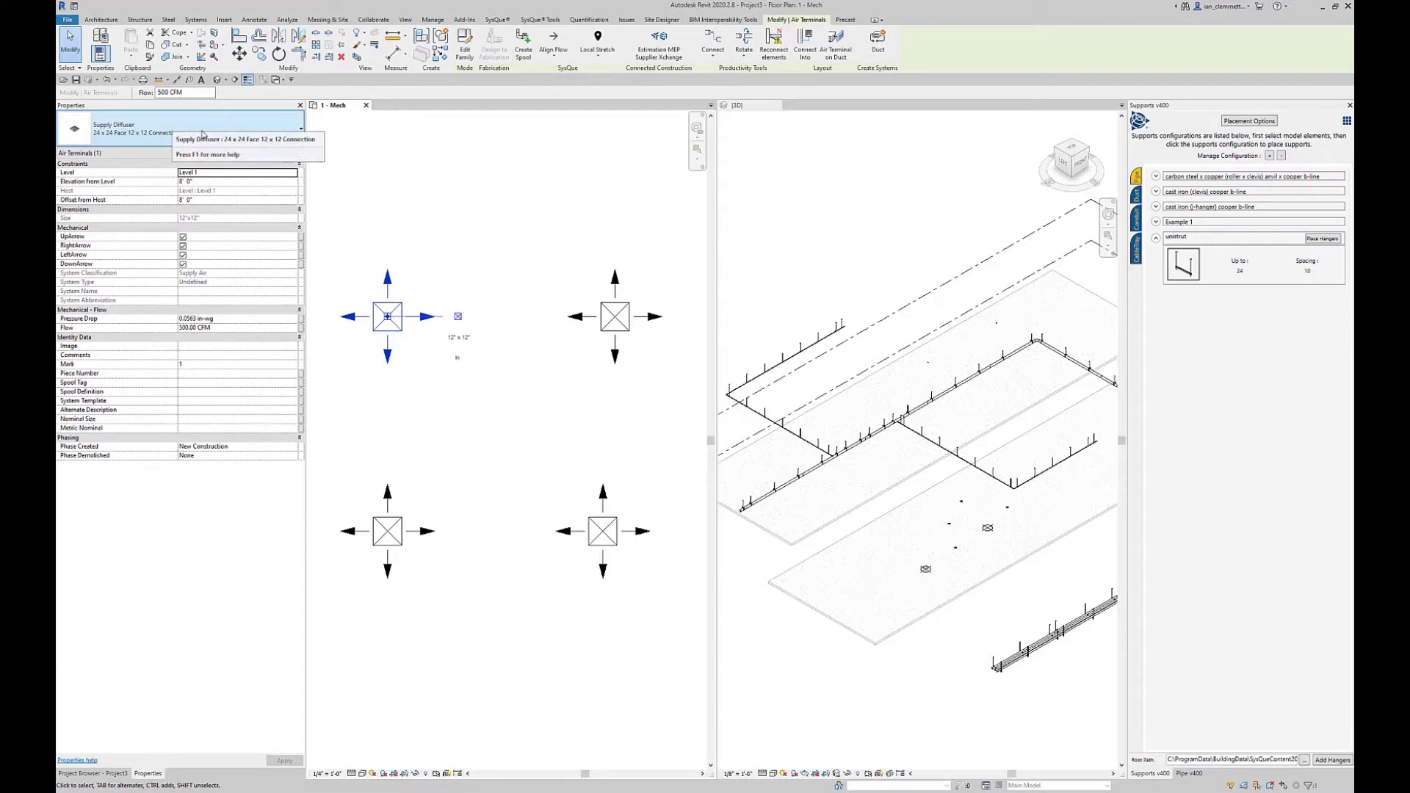
{"action": "left_click", "coordinate": [462, 267]}
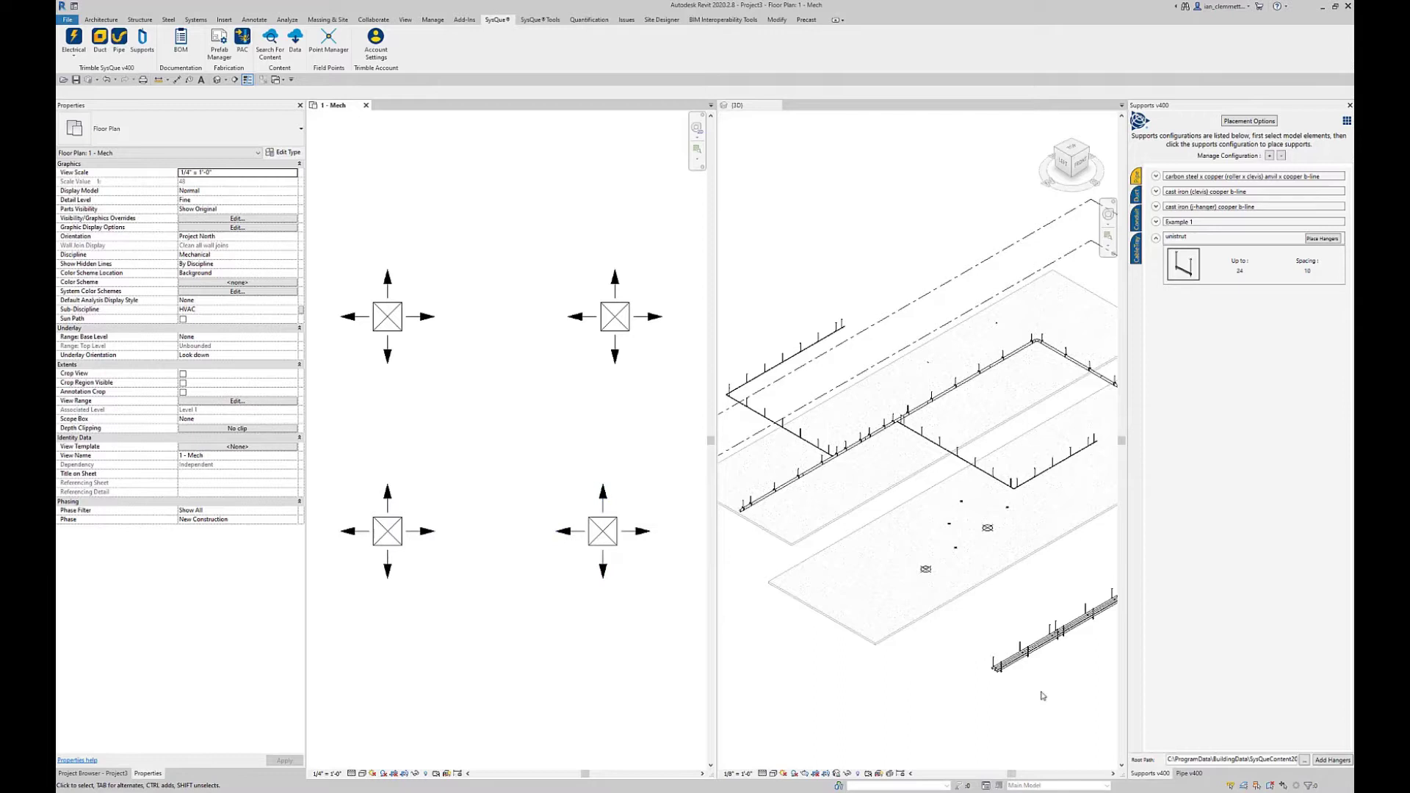
{"action": "left_click", "coordinate": [1180, 774]}
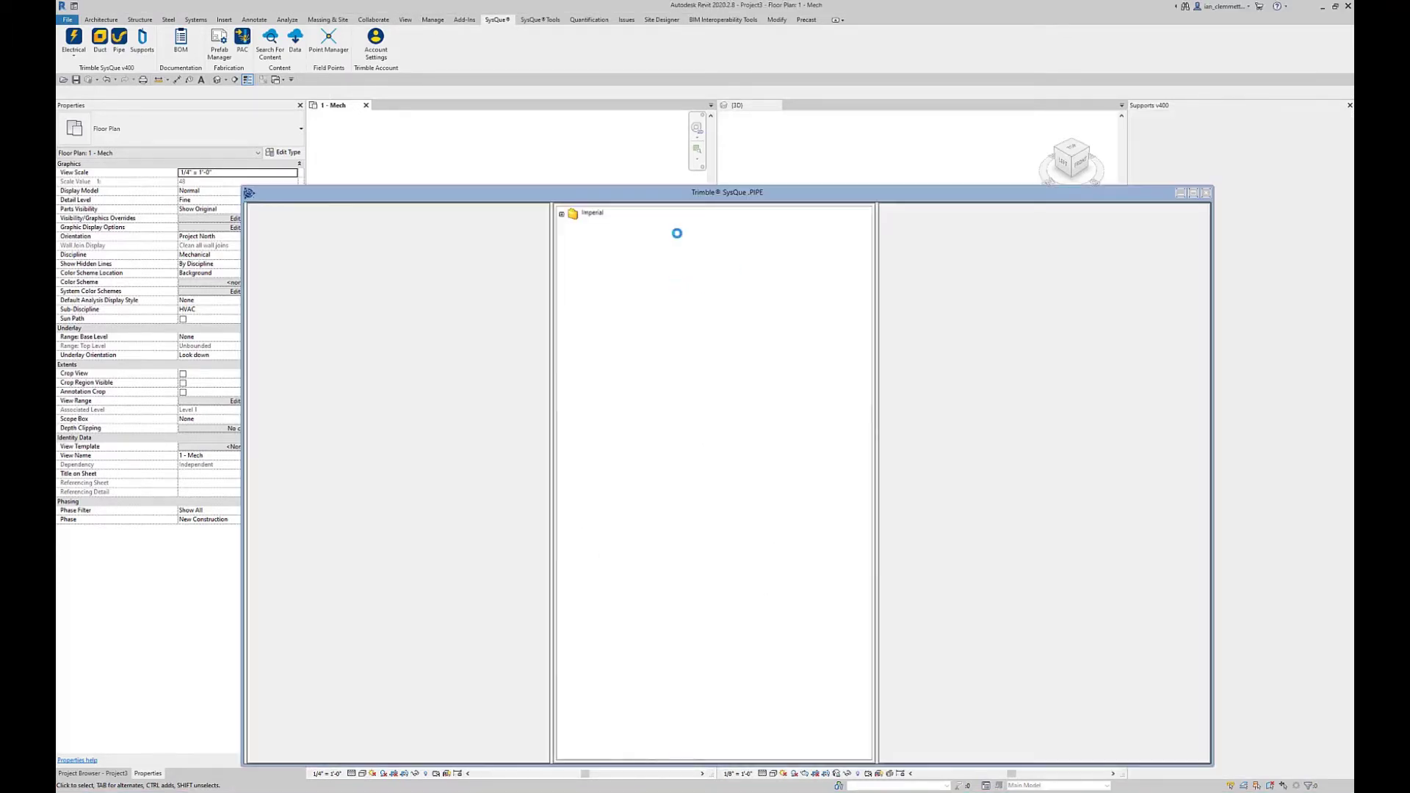
Expand Imperial > Hangers > Site Survey Work > Misc Layout Points > Carbon Steel > STD in the PIPE library.
{"action": "left_click", "coordinate": [562, 214]}
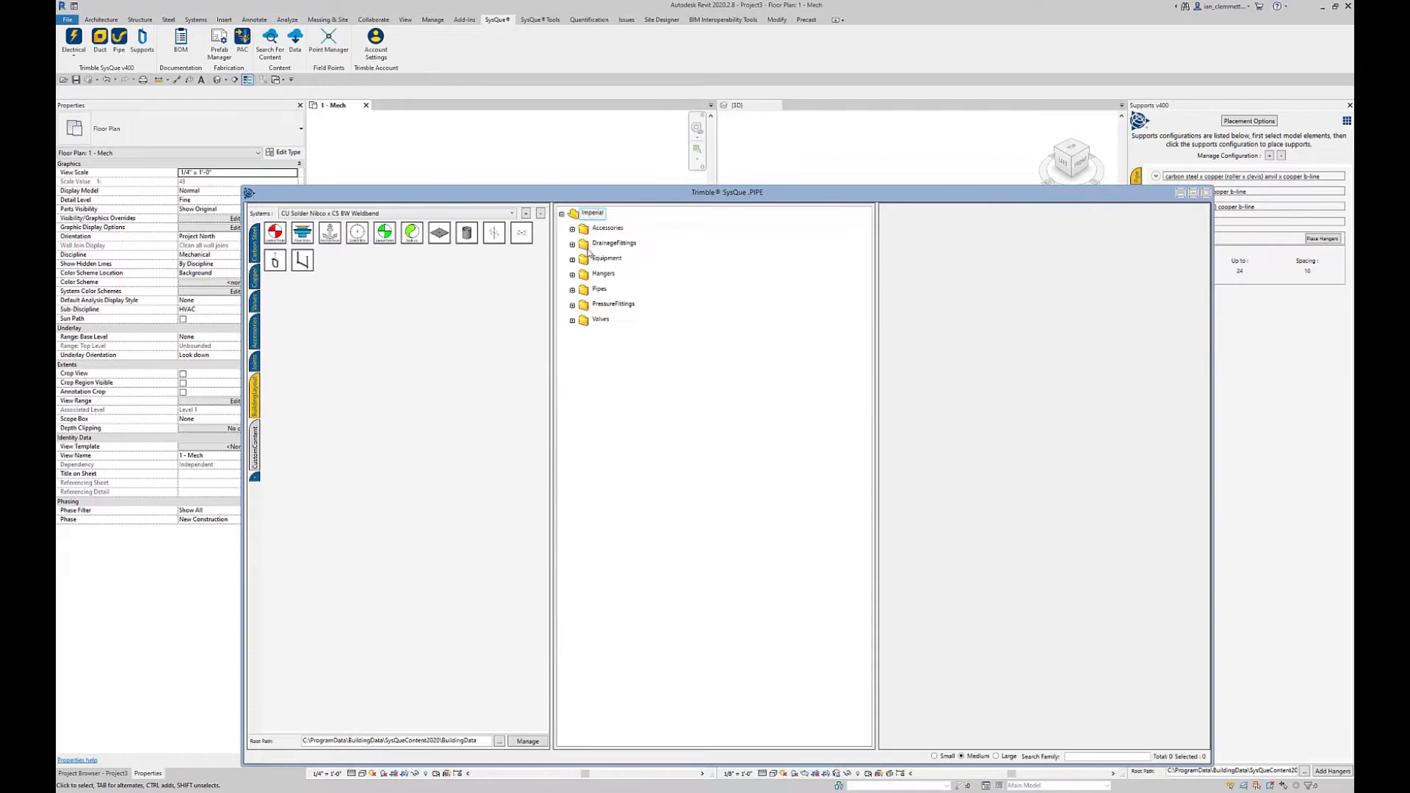
{"action": "left_click", "coordinate": [572, 274]}
{"action": "scroll", "coordinate": [635, 355], "scroll_direction": "down", "scroll_amount": 5}
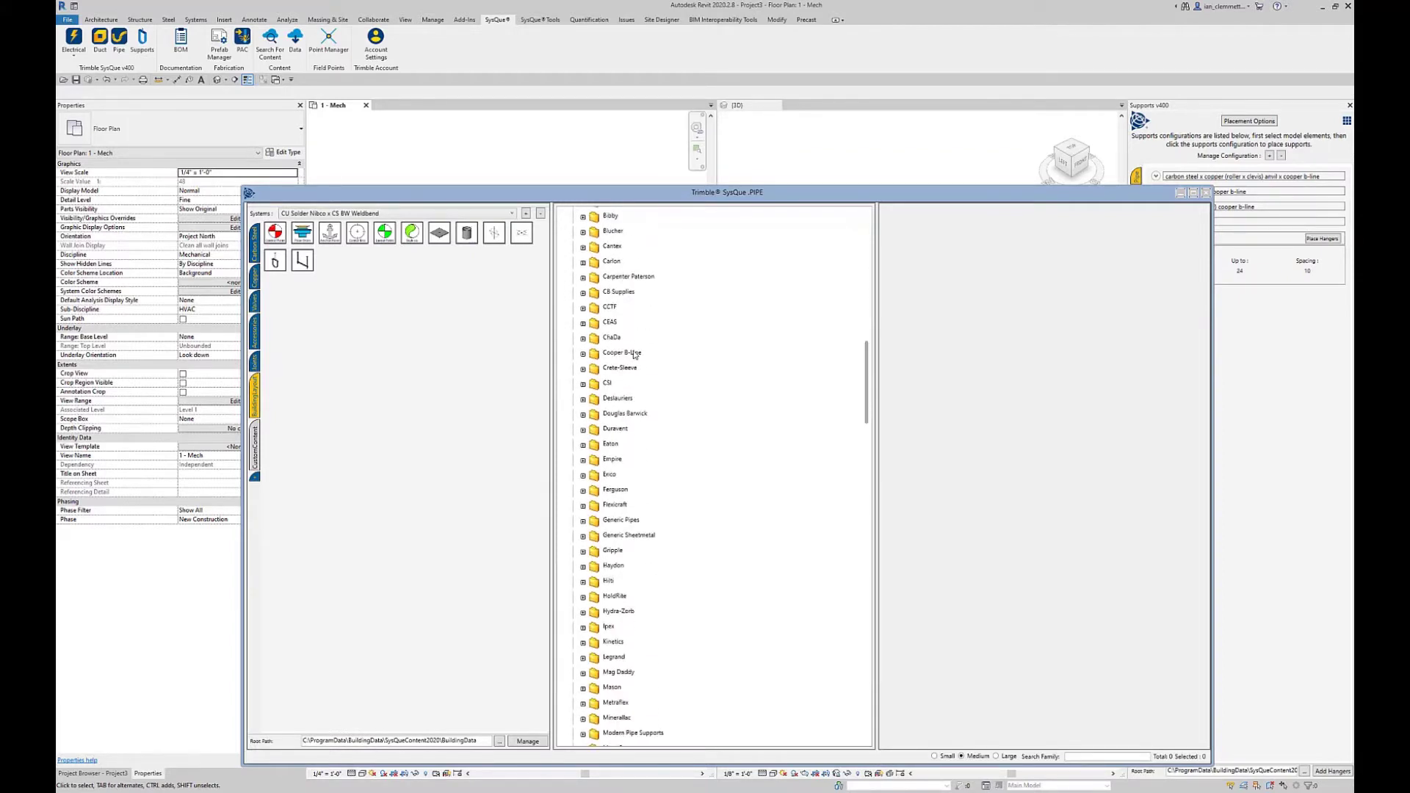
{"action": "scroll", "coordinate": [635, 356], "scroll_direction": "down", "scroll_amount": 10}
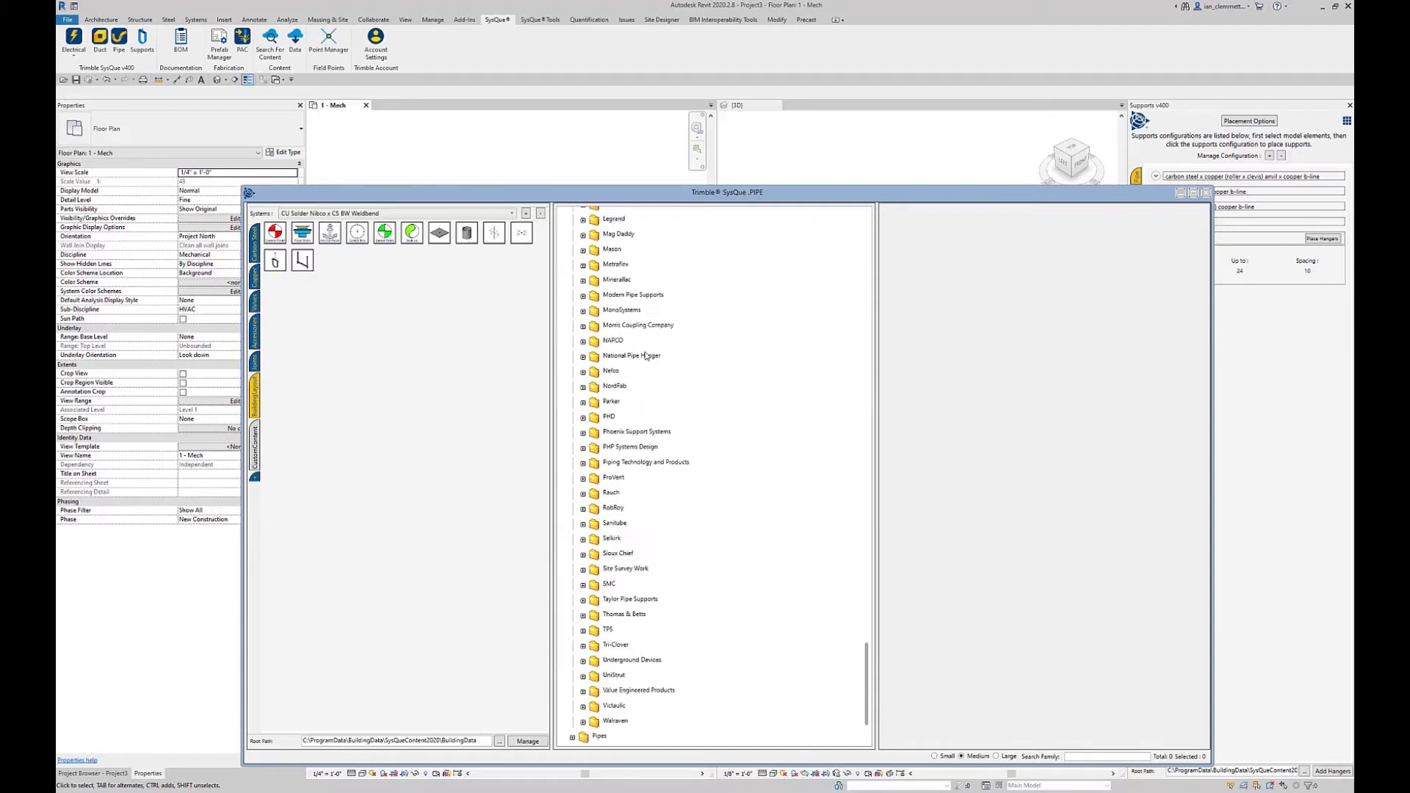
{"action": "scroll", "coordinate": [647, 356], "scroll_direction": "down", "scroll_amount": 2}
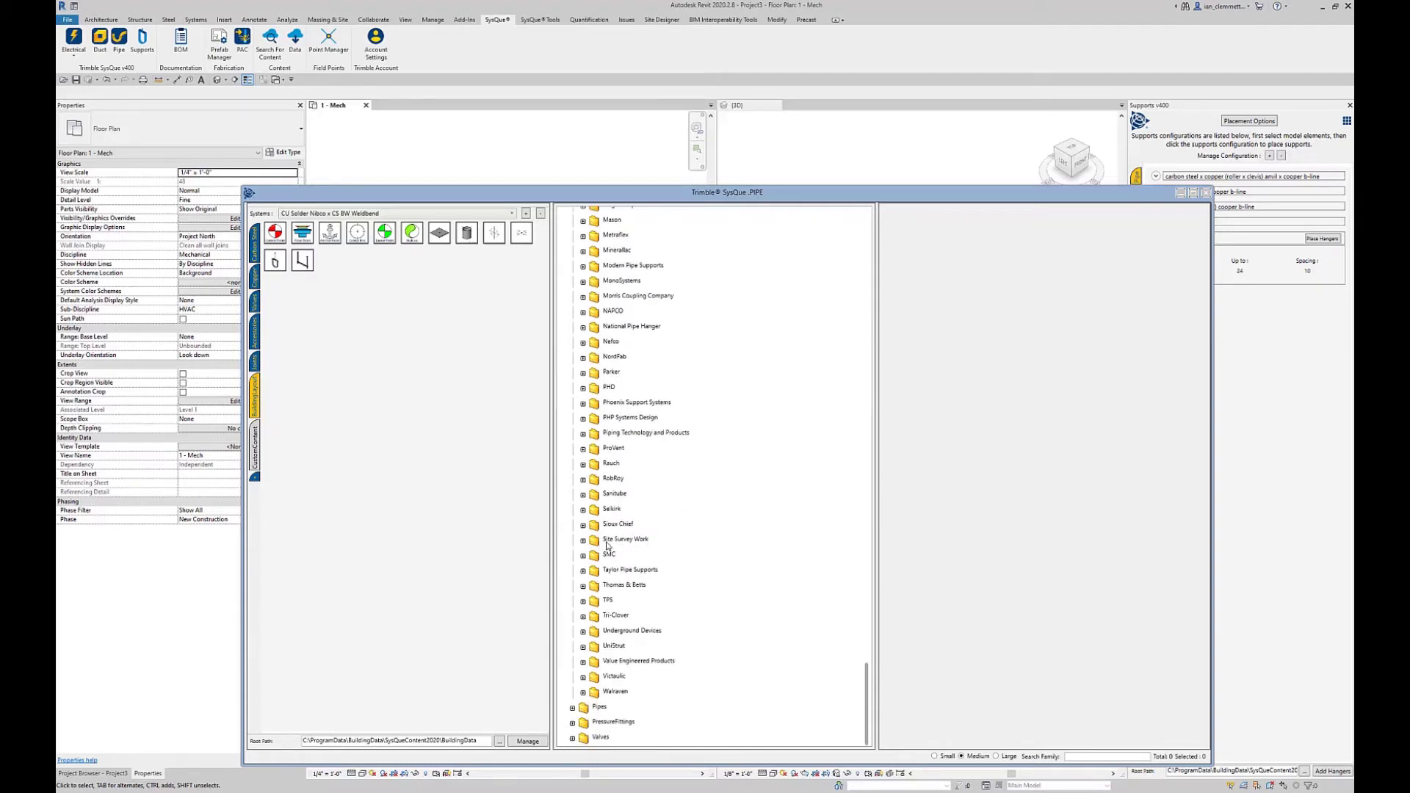
{"action": "left_click", "coordinate": [583, 542]}
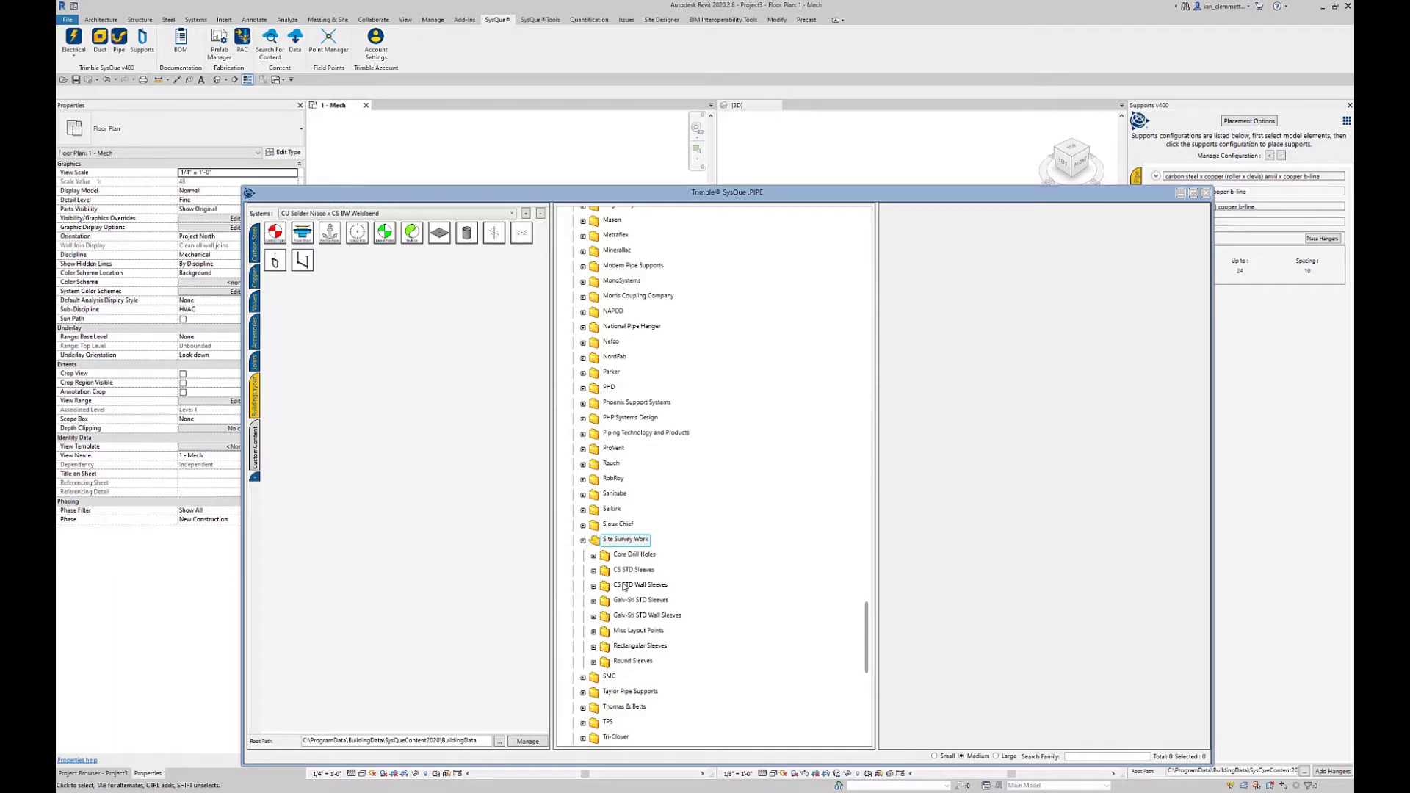
{"action": "left_click", "coordinate": [594, 633]}
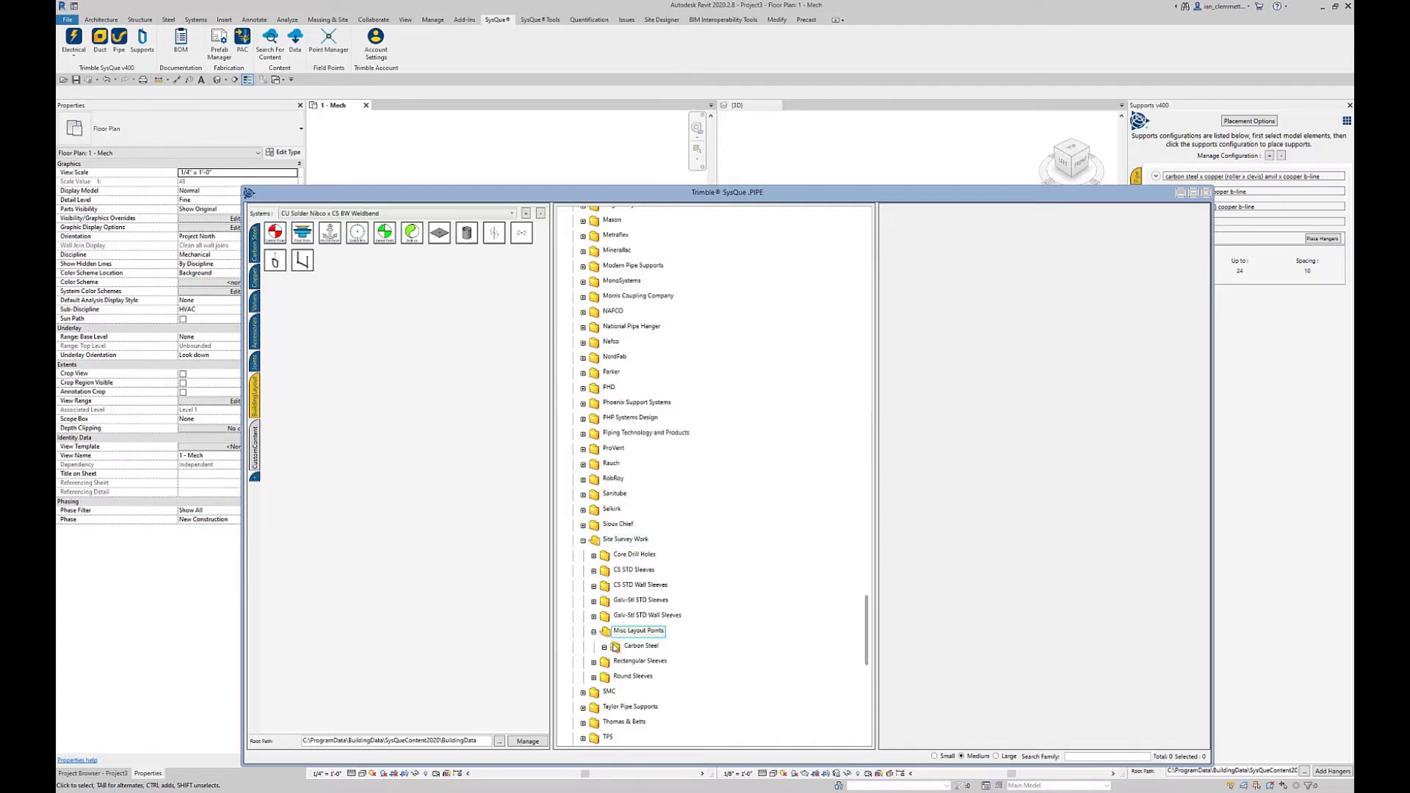
{"action": "left_click", "coordinate": [604, 648]}
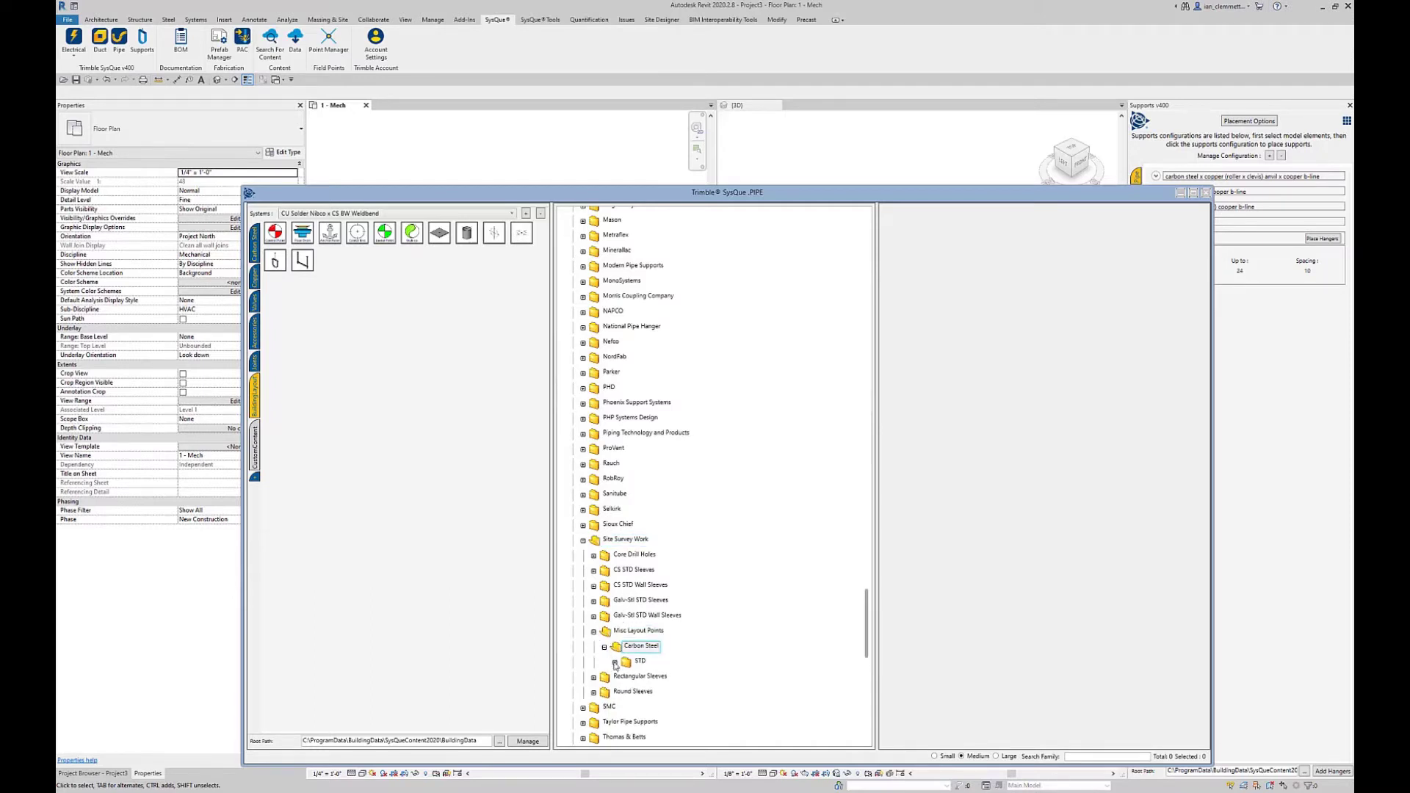
{"action": "left_click", "coordinate": [615, 662]}
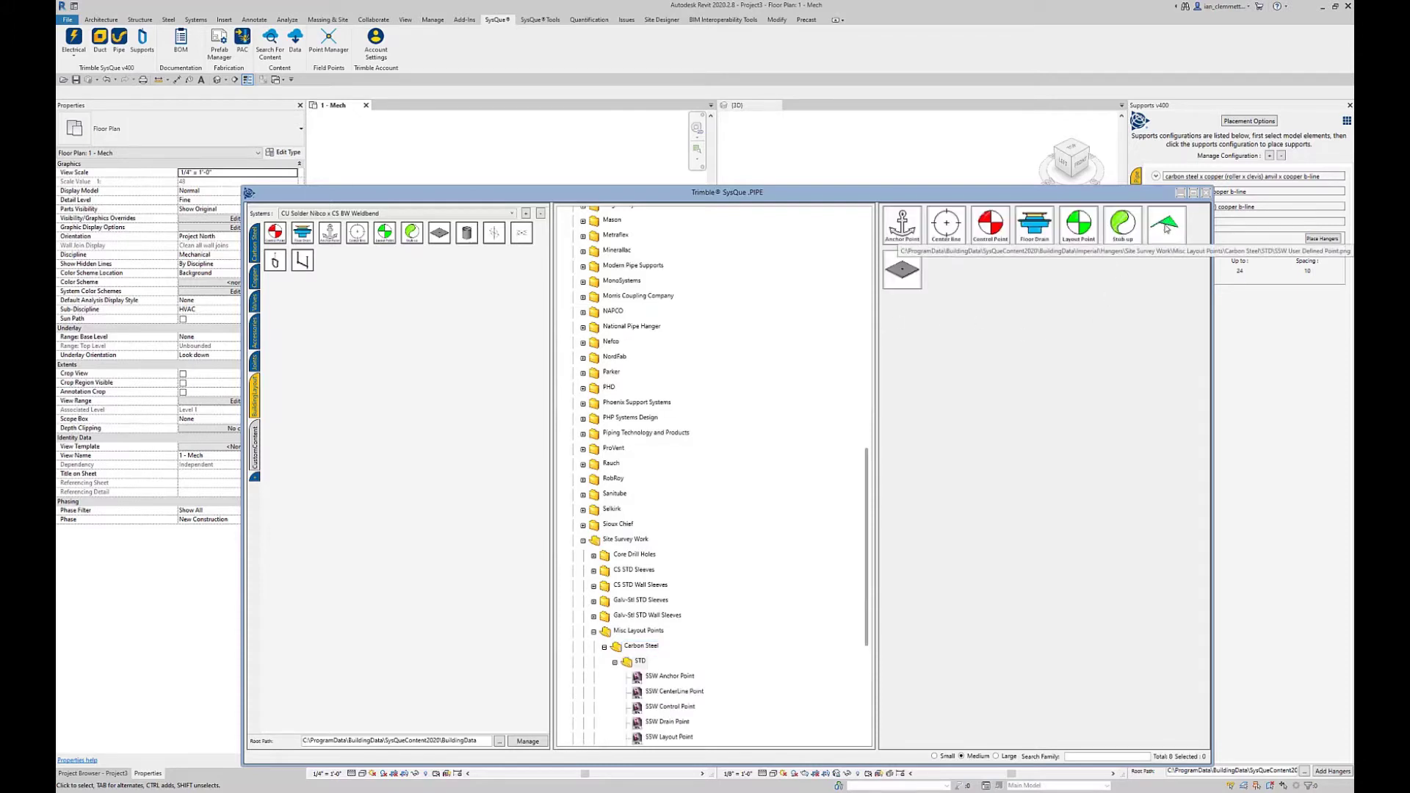
{"action": "left_click_drag", "start_coordinate": [1165, 227], "coordinate": [403, 302]}
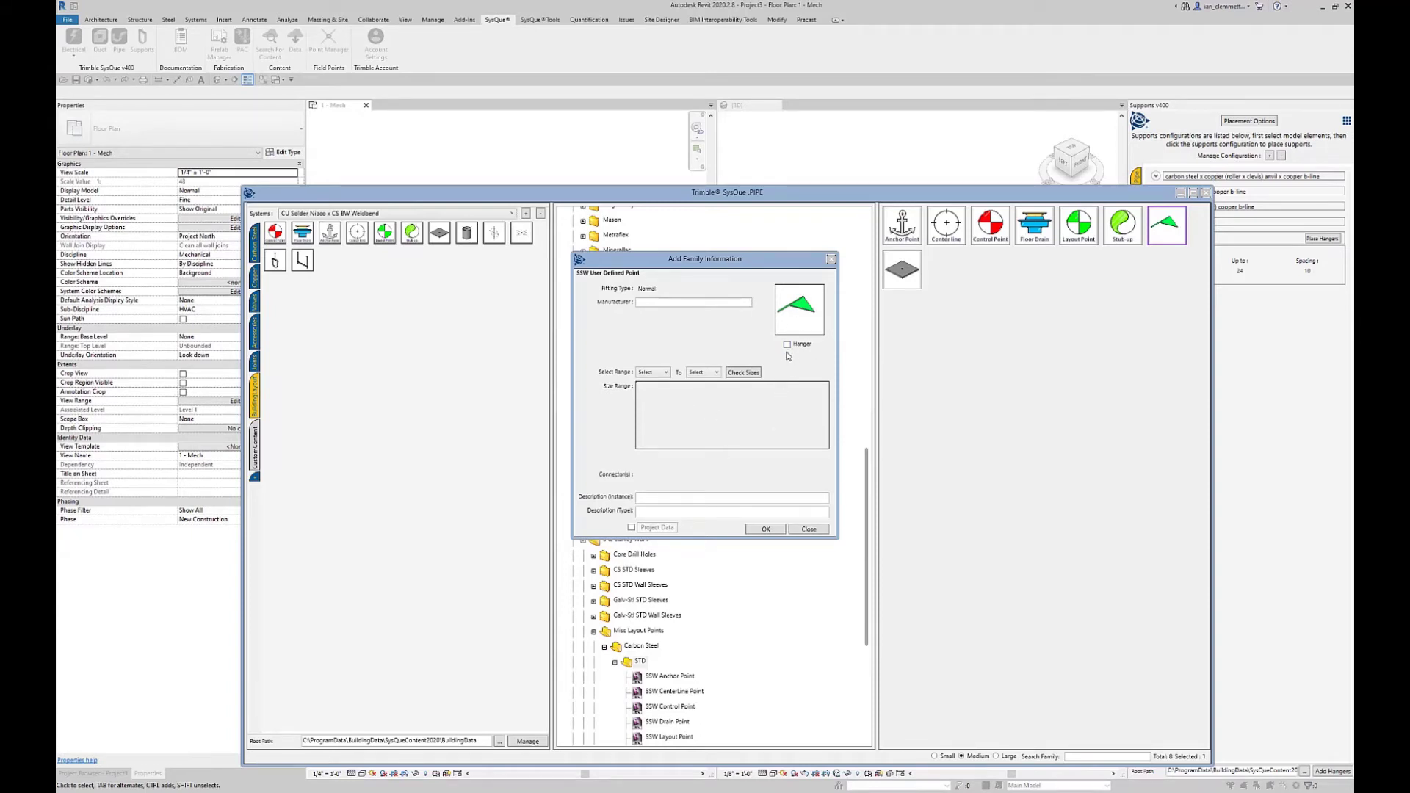
{"action": "left_click", "coordinate": [764, 529]}
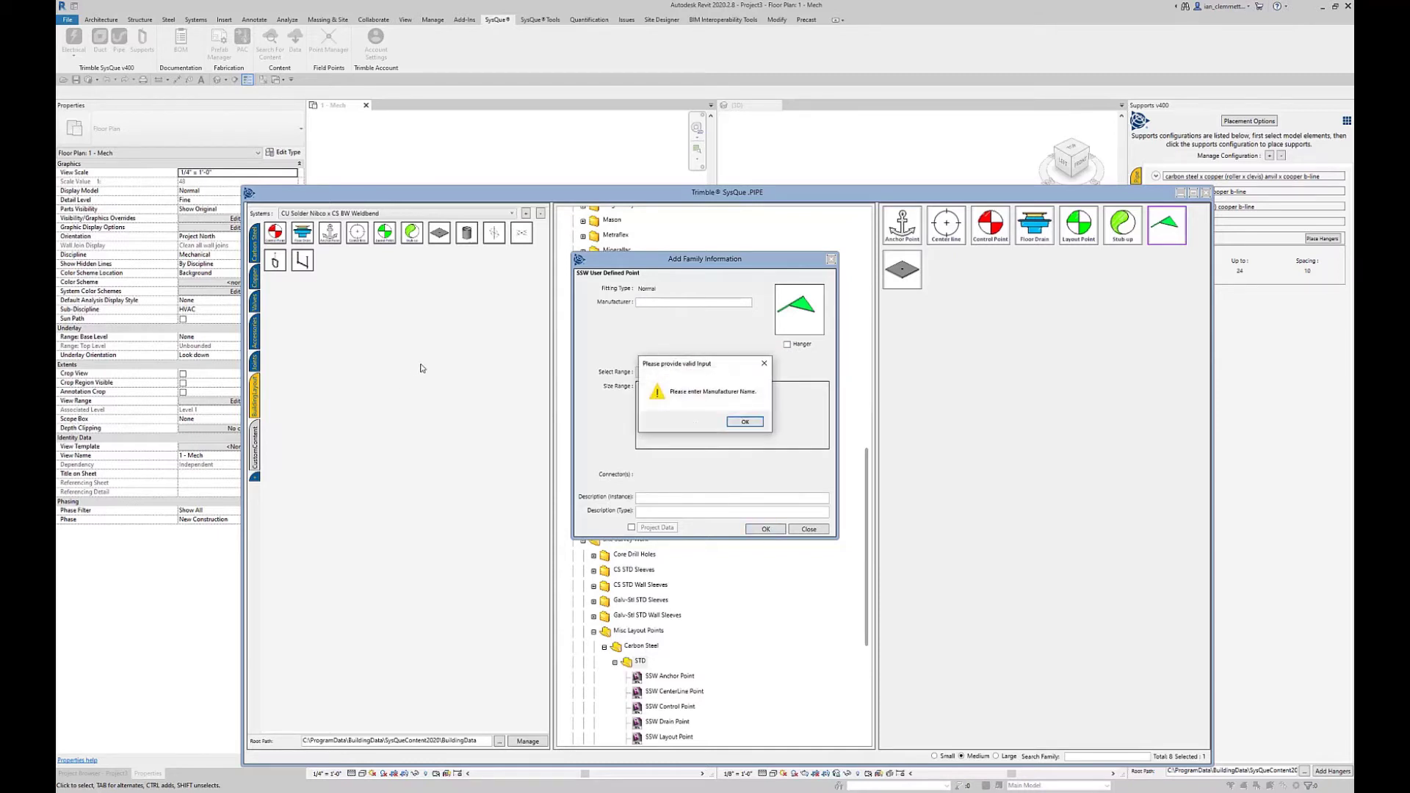
{"action": "left_click", "coordinate": [746, 425]}
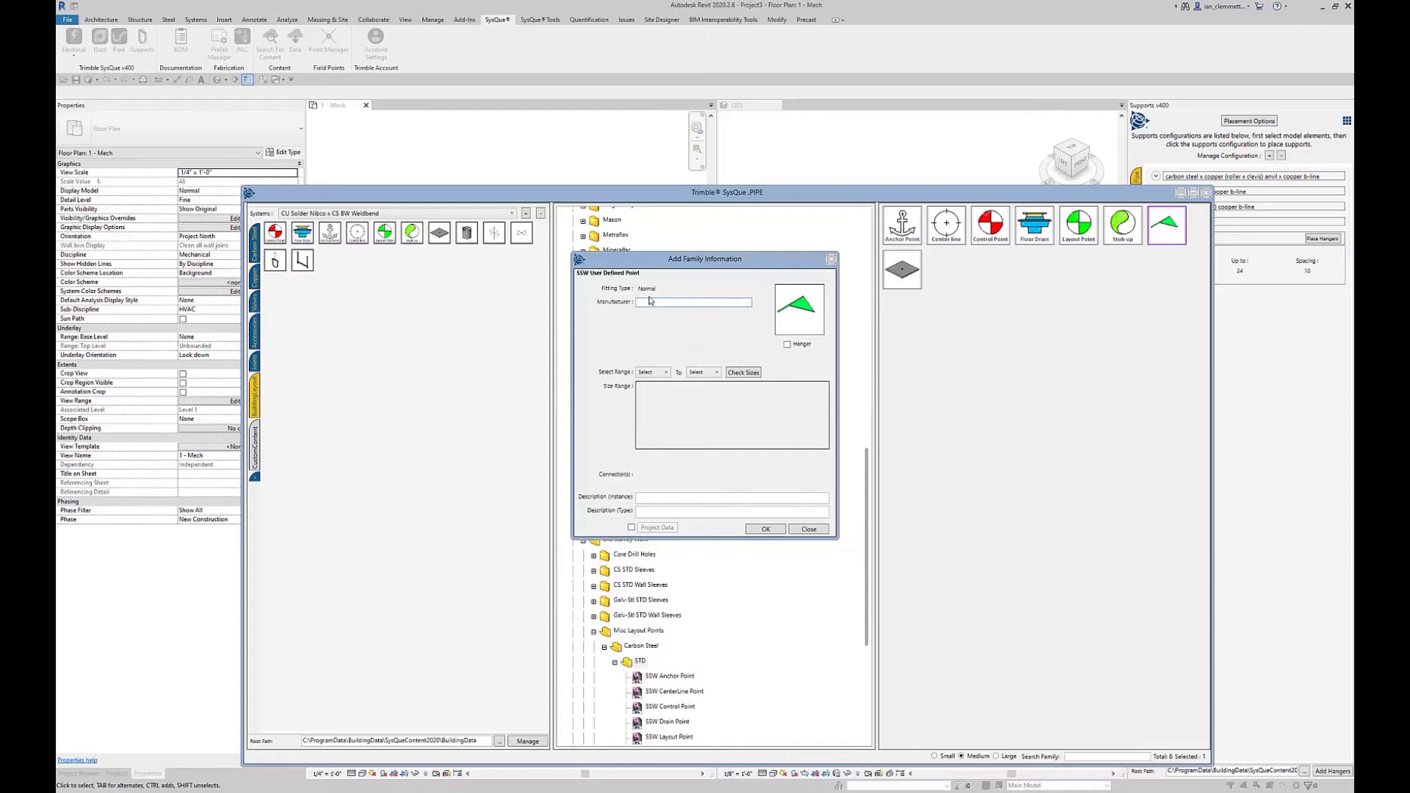
{"action": "left_click", "coordinate": [766, 529]}
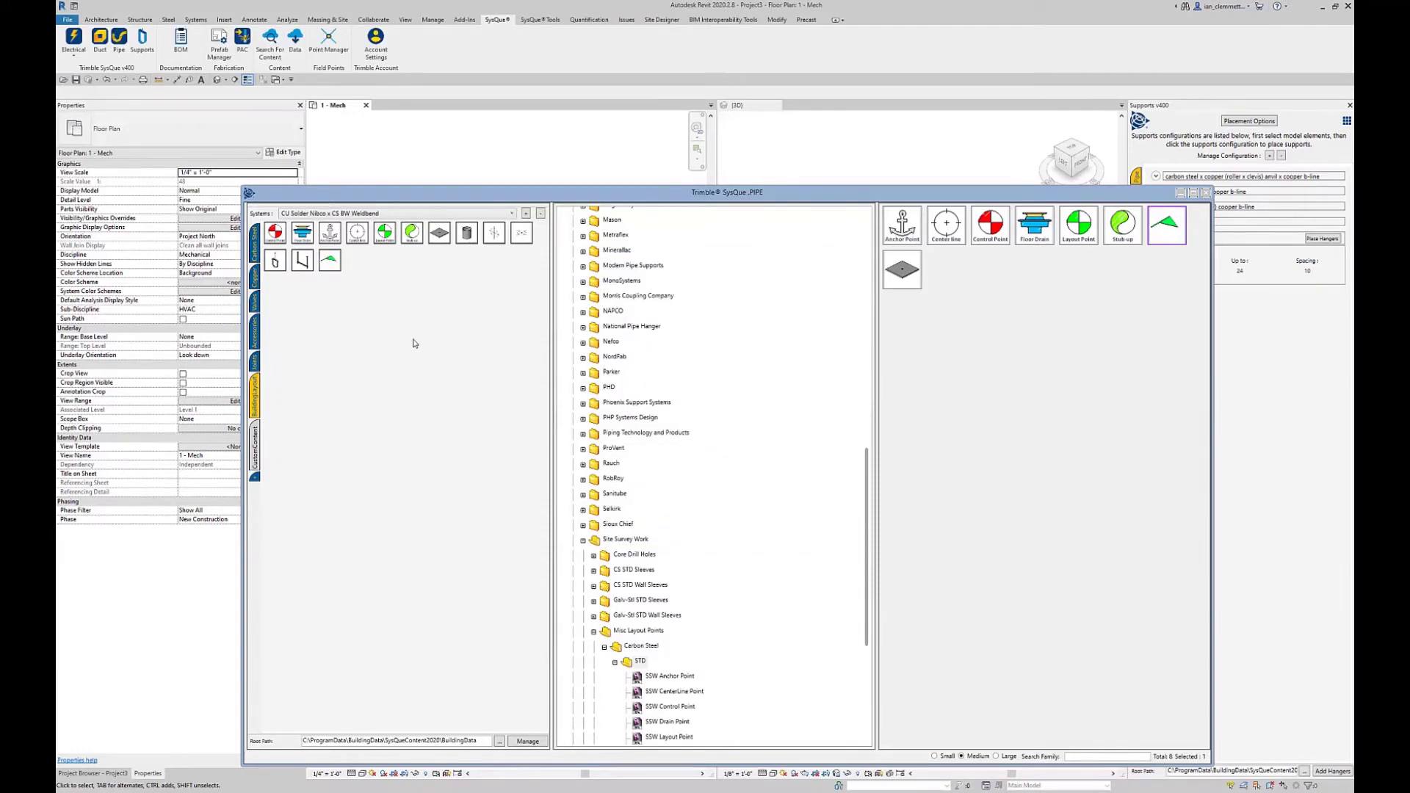
{"action": "right_click", "coordinate": [331, 263]}
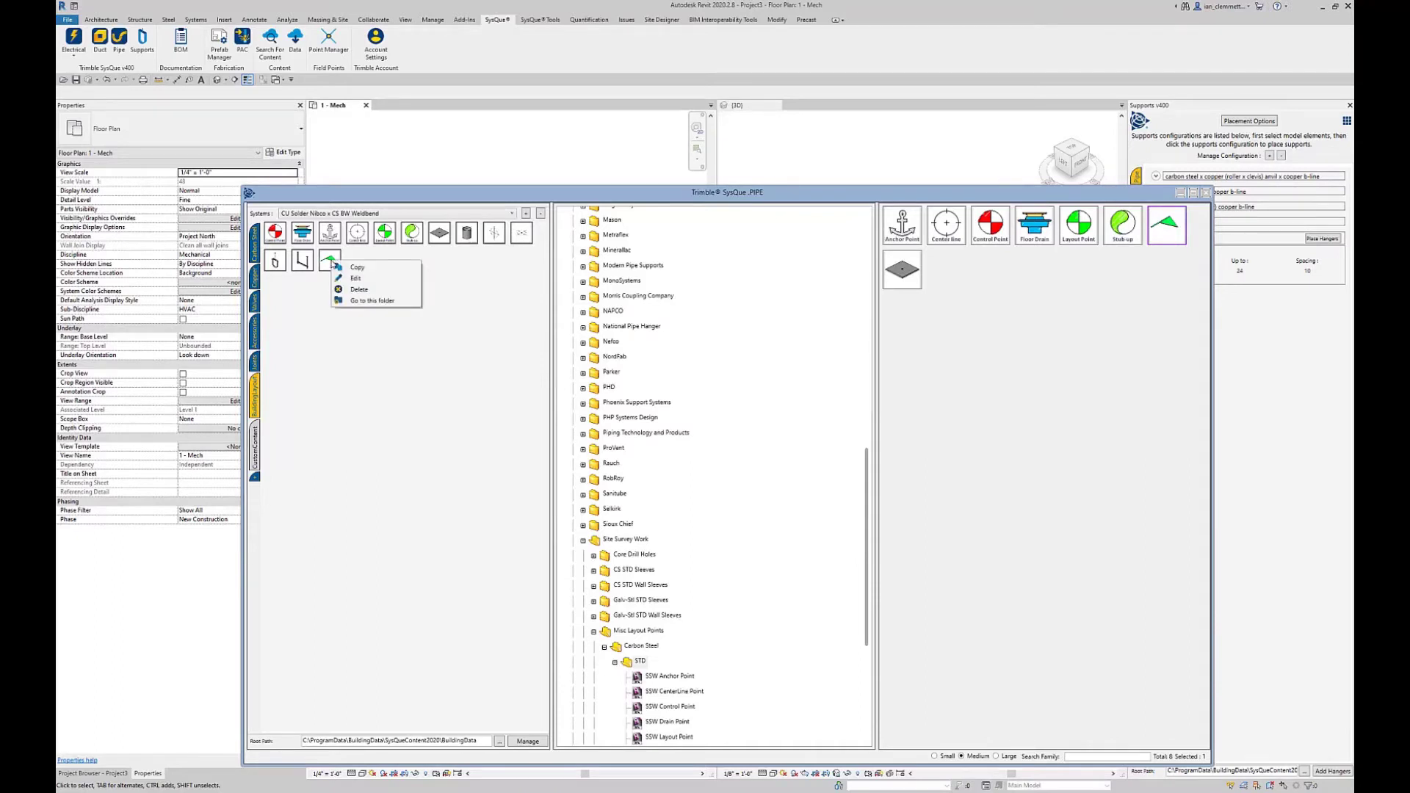
{"action": "left_click", "coordinate": [357, 290]}
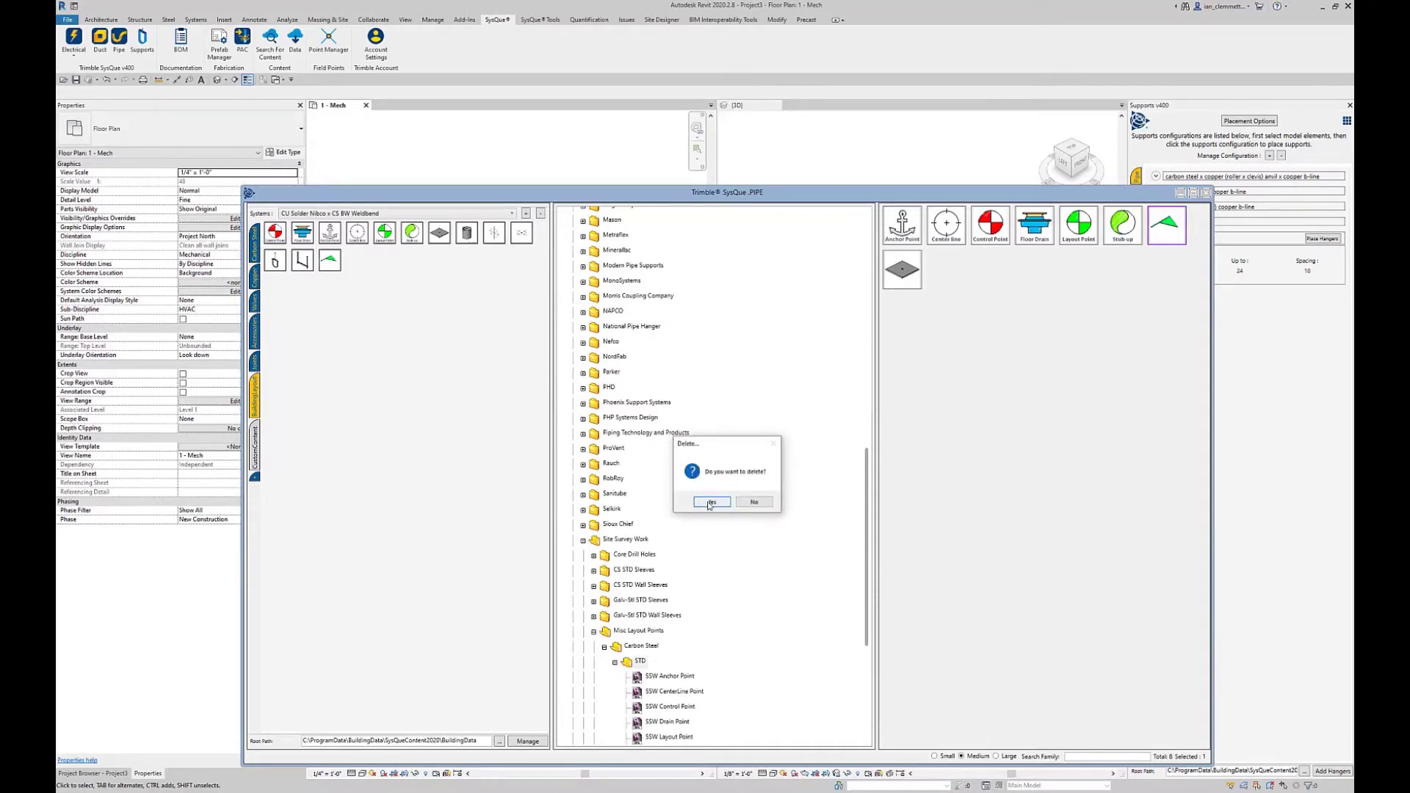
{"action": "left_click", "coordinate": [710, 502]}
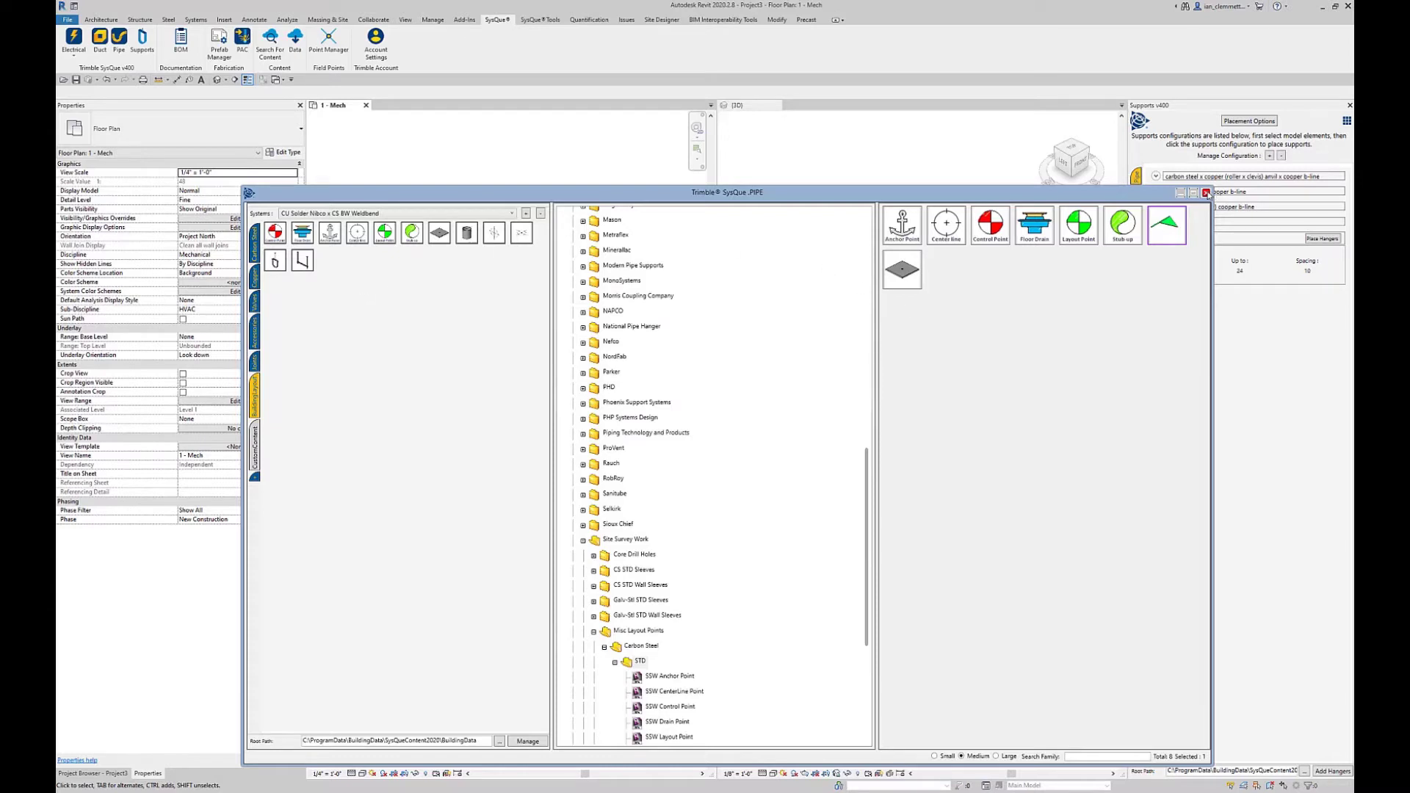
Close the SysQue PIPE library and edit the top-right Supply Diffuser's family.
{"action": "left_click", "coordinate": [1206, 192]}
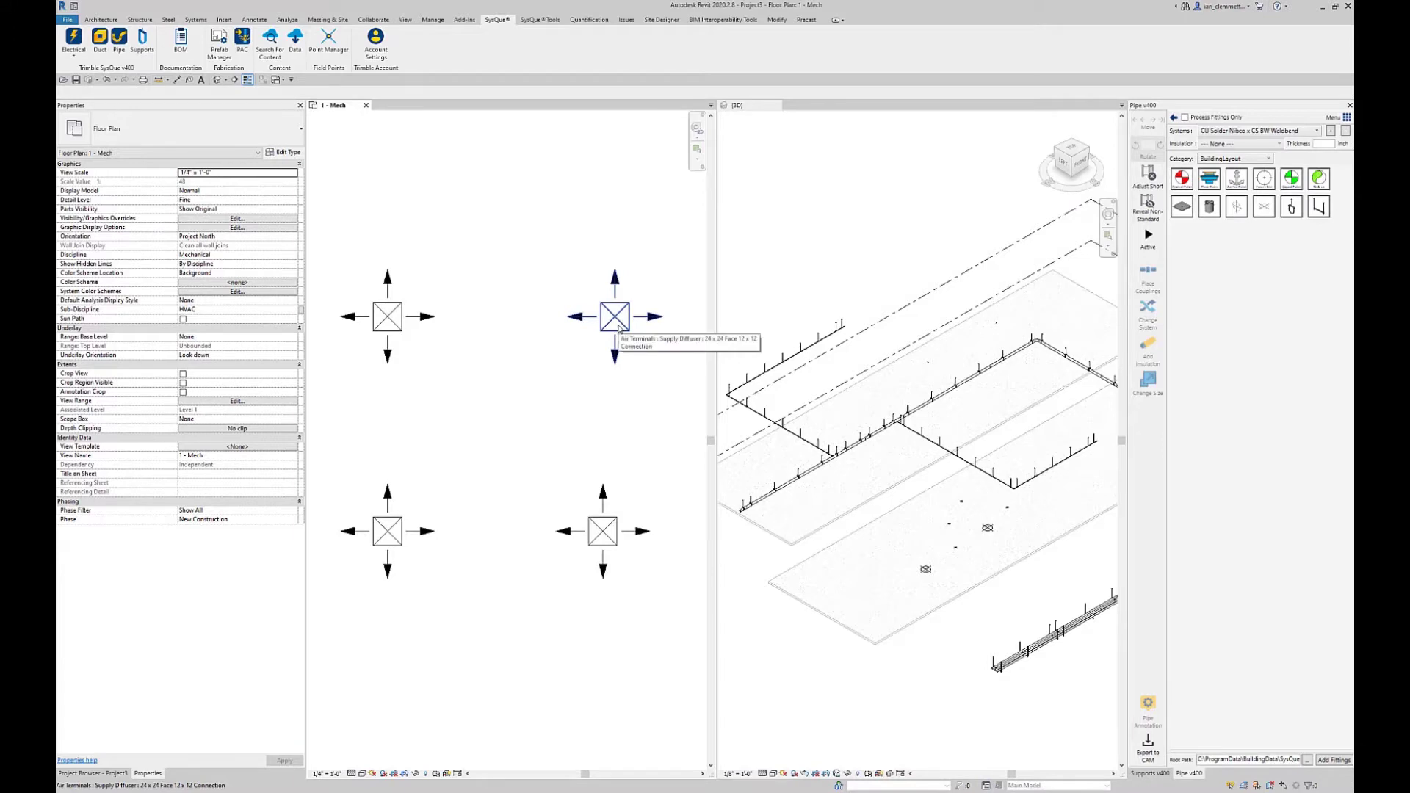
{"action": "left_click", "coordinate": [615, 327]}
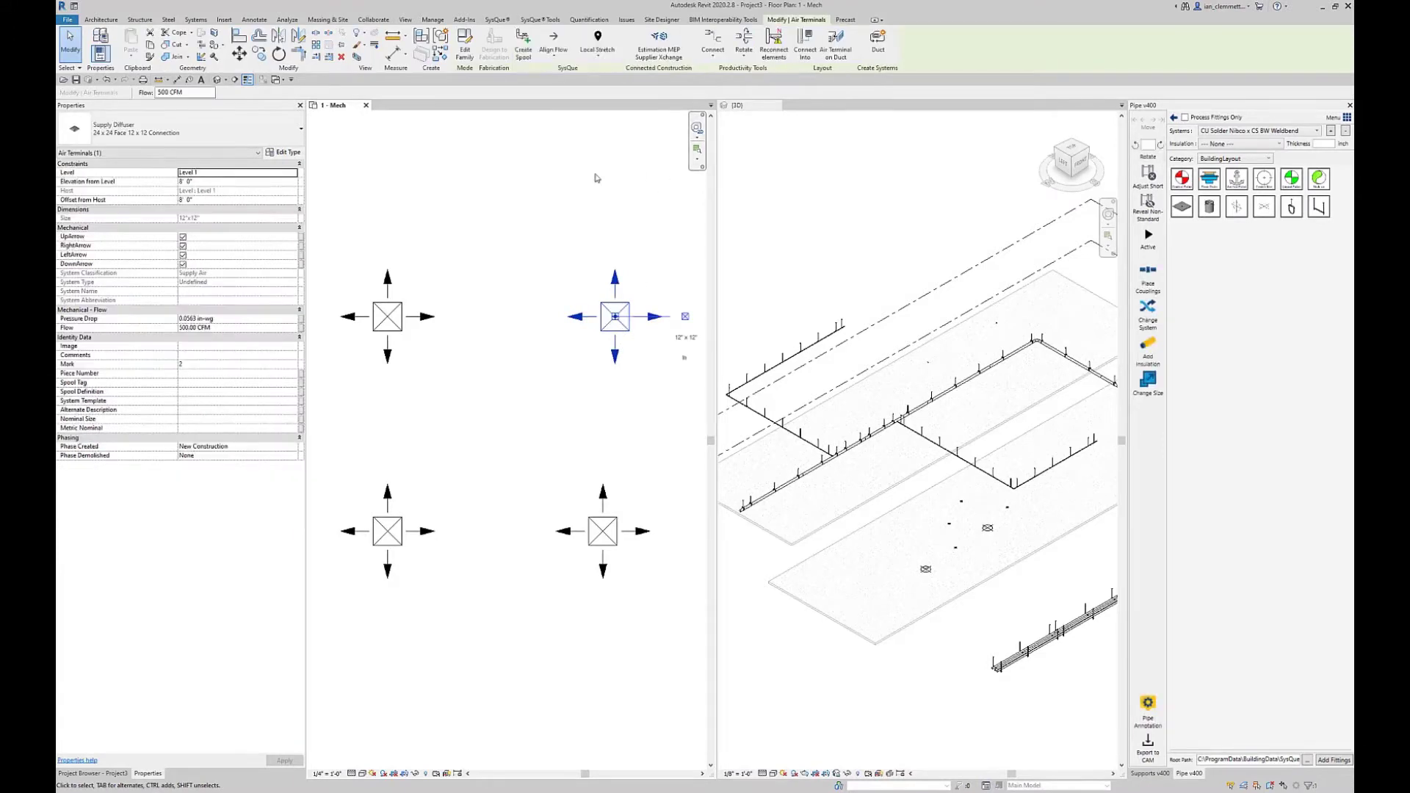
{"action": "left_click", "coordinate": [471, 59]}
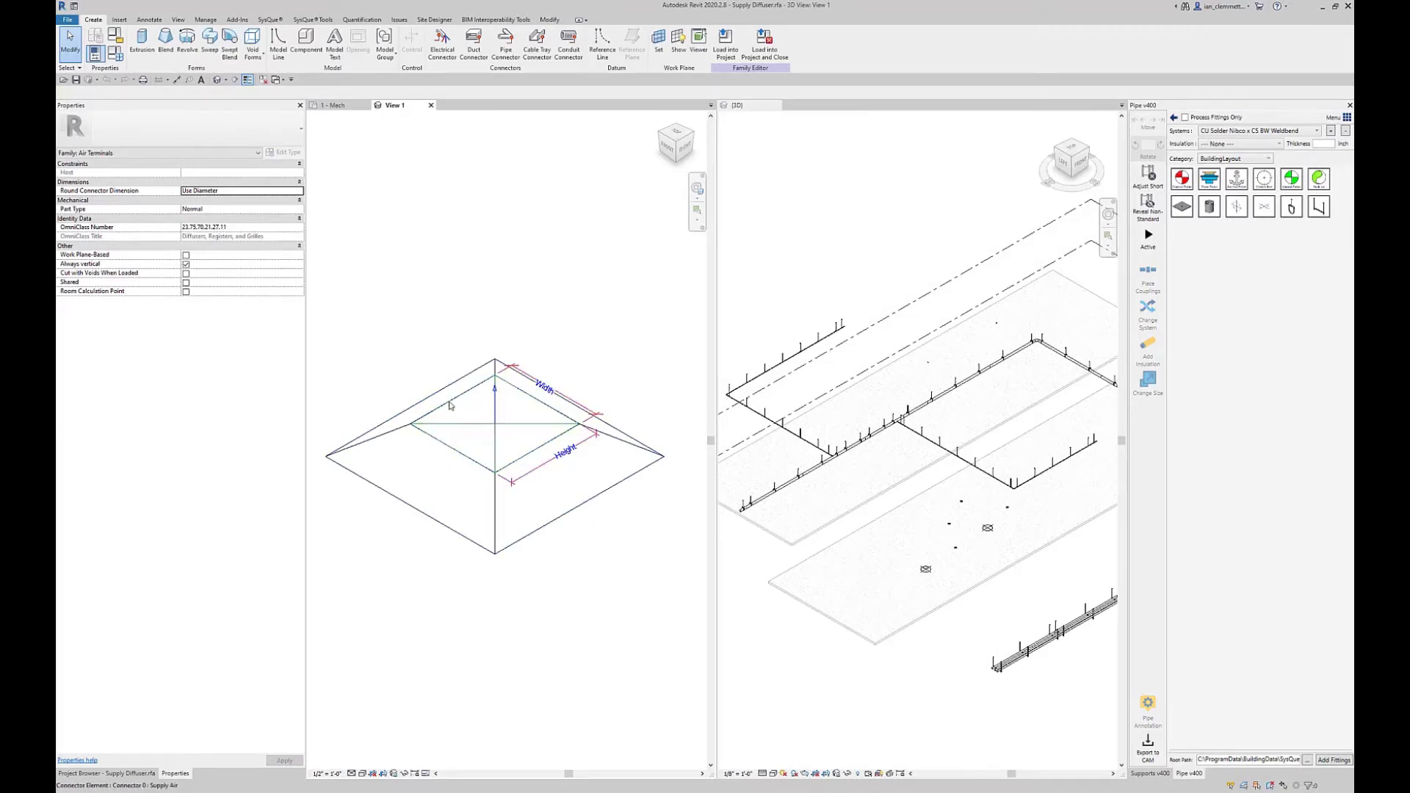
Open and zoom into the family's Ref. Level floor plan, then start Insert > Load Family.
{"action": "left_click", "coordinate": [135, 775]}
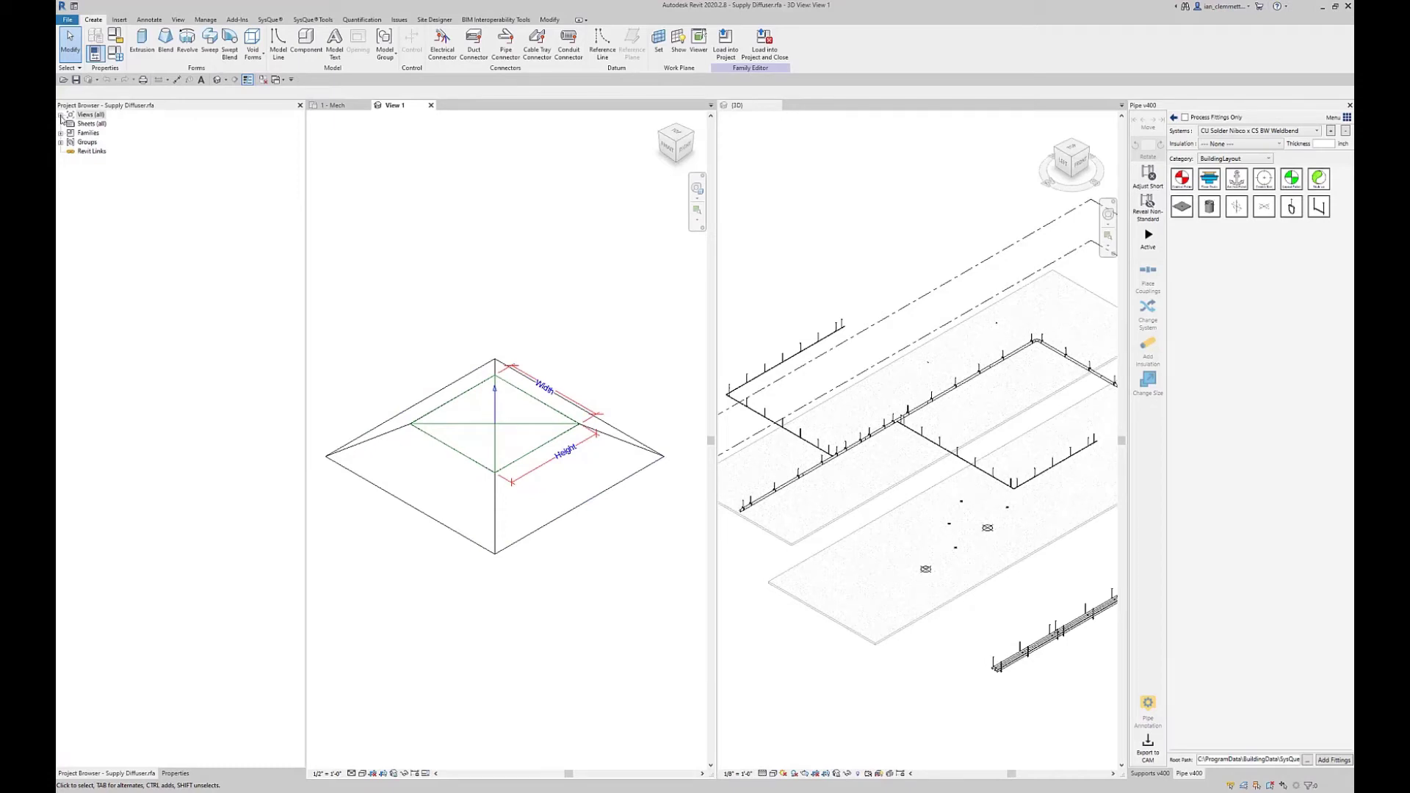
{"action": "left_click", "coordinate": [61, 115]}
{"action": "left_click", "coordinate": [72, 125]}
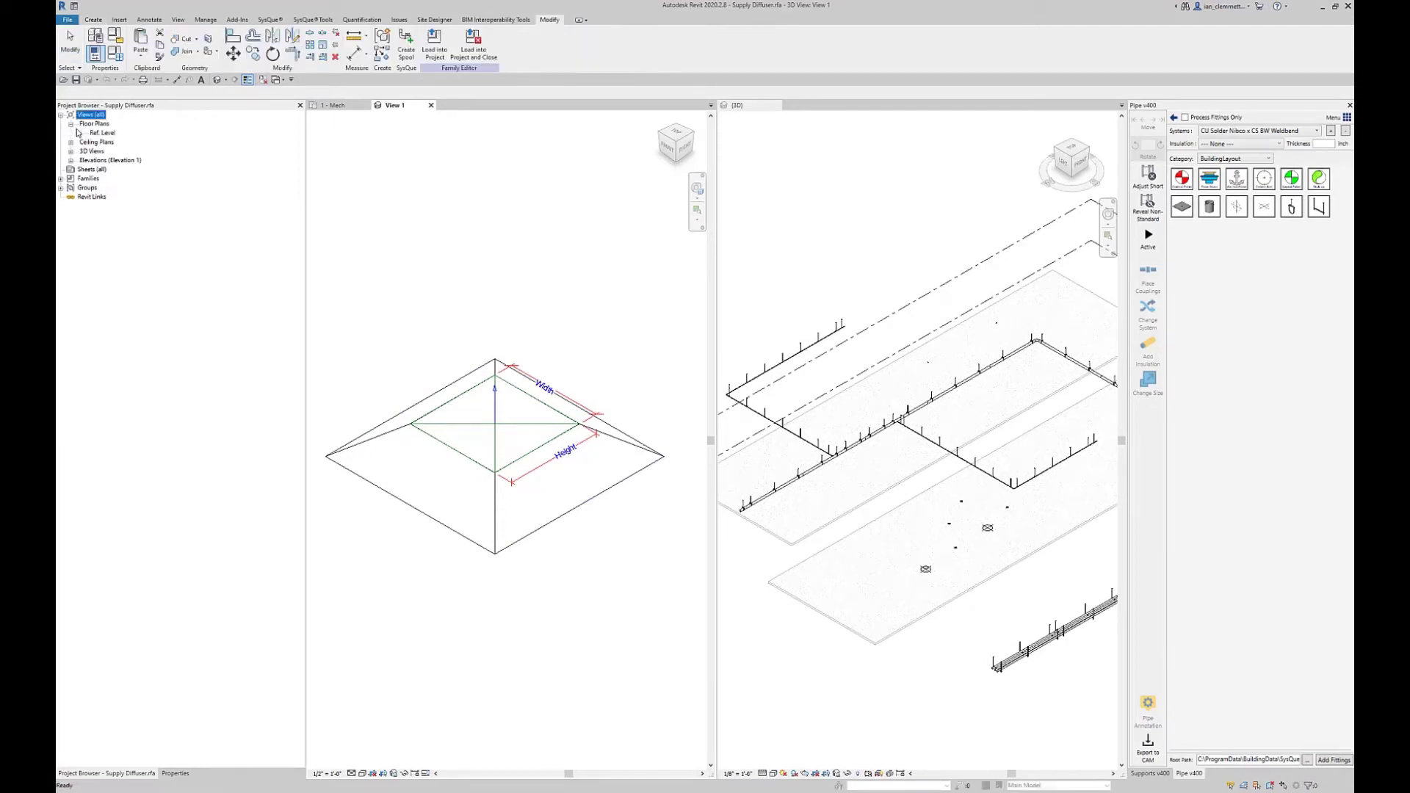
{"action": "double_click", "coordinate": [103, 133]}
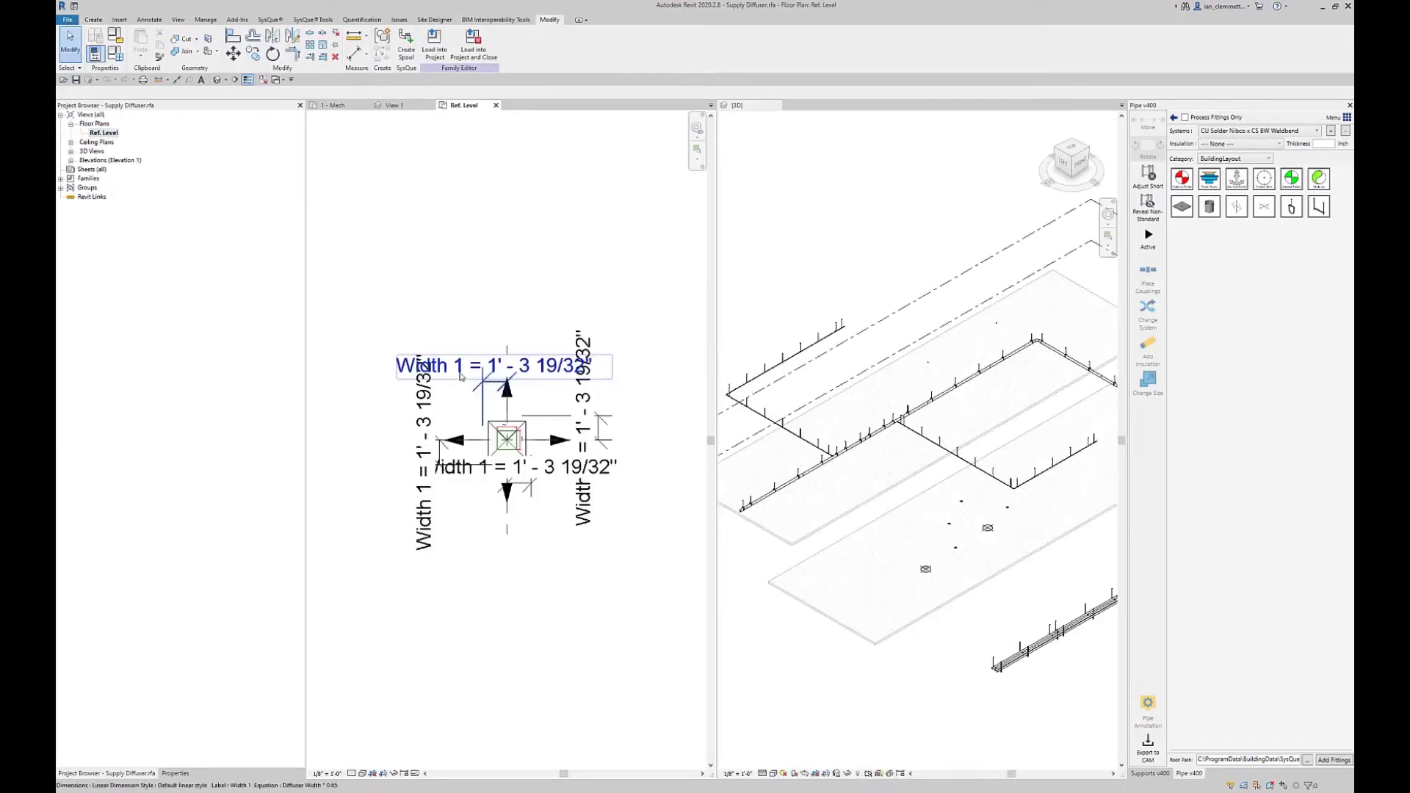
{"action": "scroll", "coordinate": [503, 444], "scroll_direction": "up", "scroll_amount": 6}
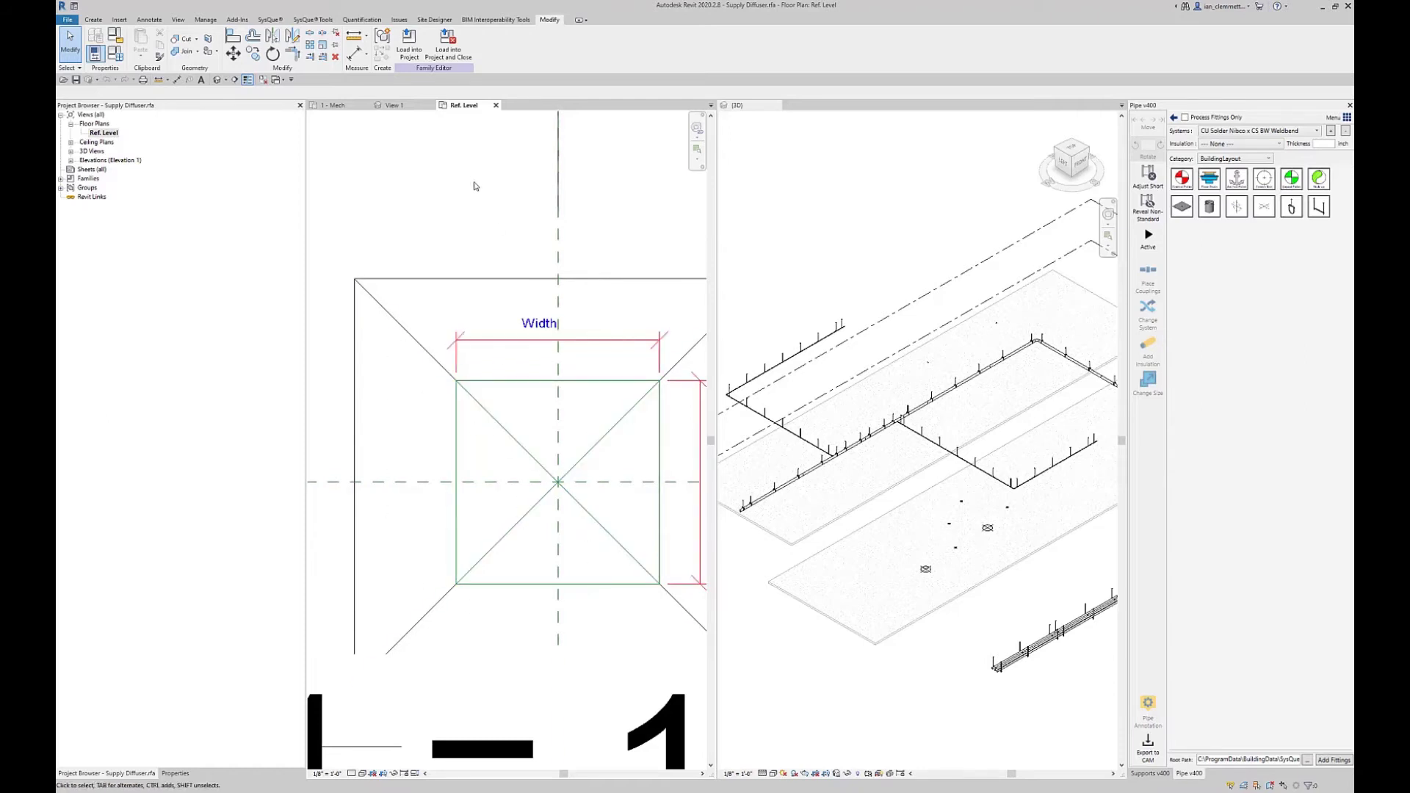
{"action": "left_click", "coordinate": [119, 20]}
{"action": "left_click", "coordinate": [484, 44]}
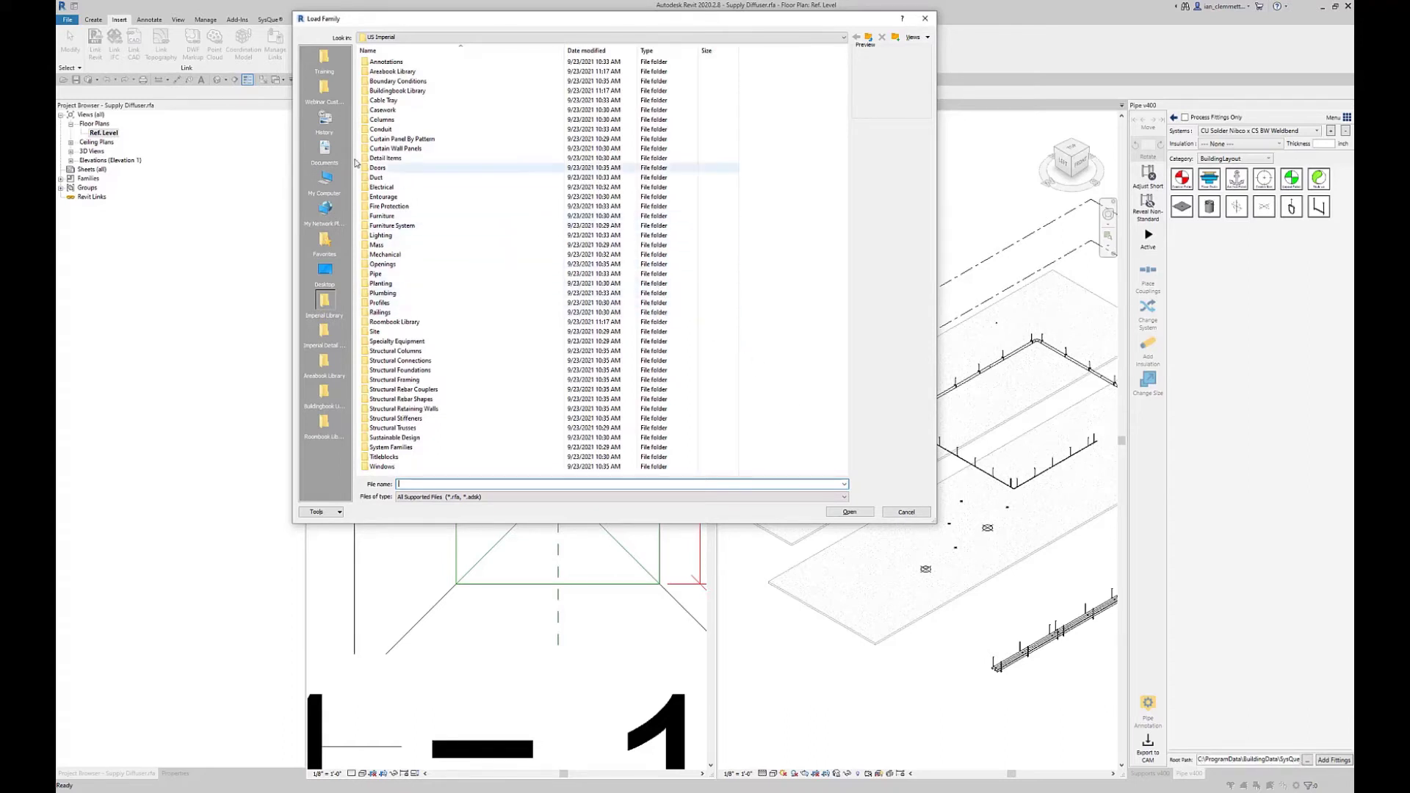
Browse to C:\ProgramData\BuildingData\SysQueContent2020\BuildingData\Imperial in Load Family.
{"action": "left_click", "coordinate": [334, 181]}
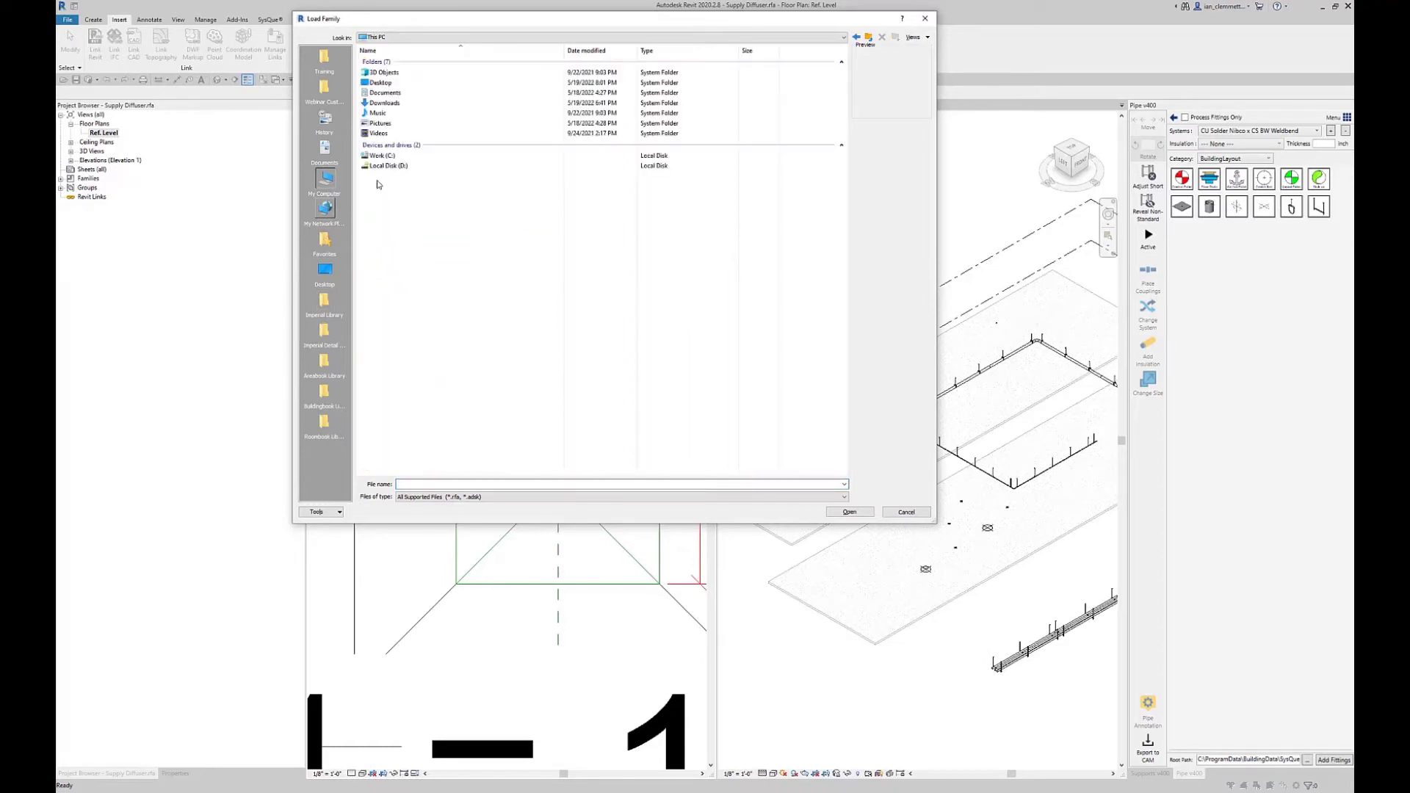
{"action": "double_click", "coordinate": [385, 156]}
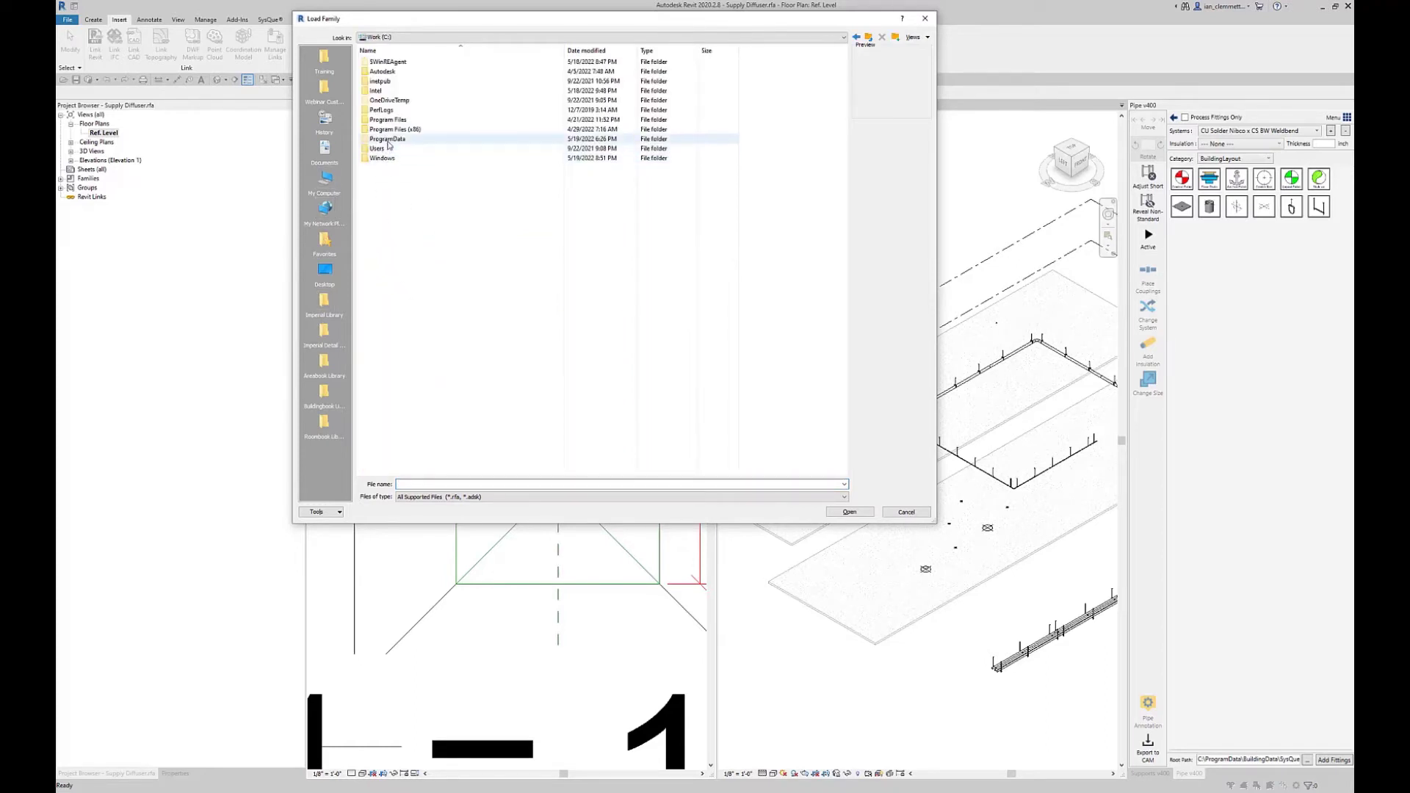
{"action": "double_click", "coordinate": [393, 139]}
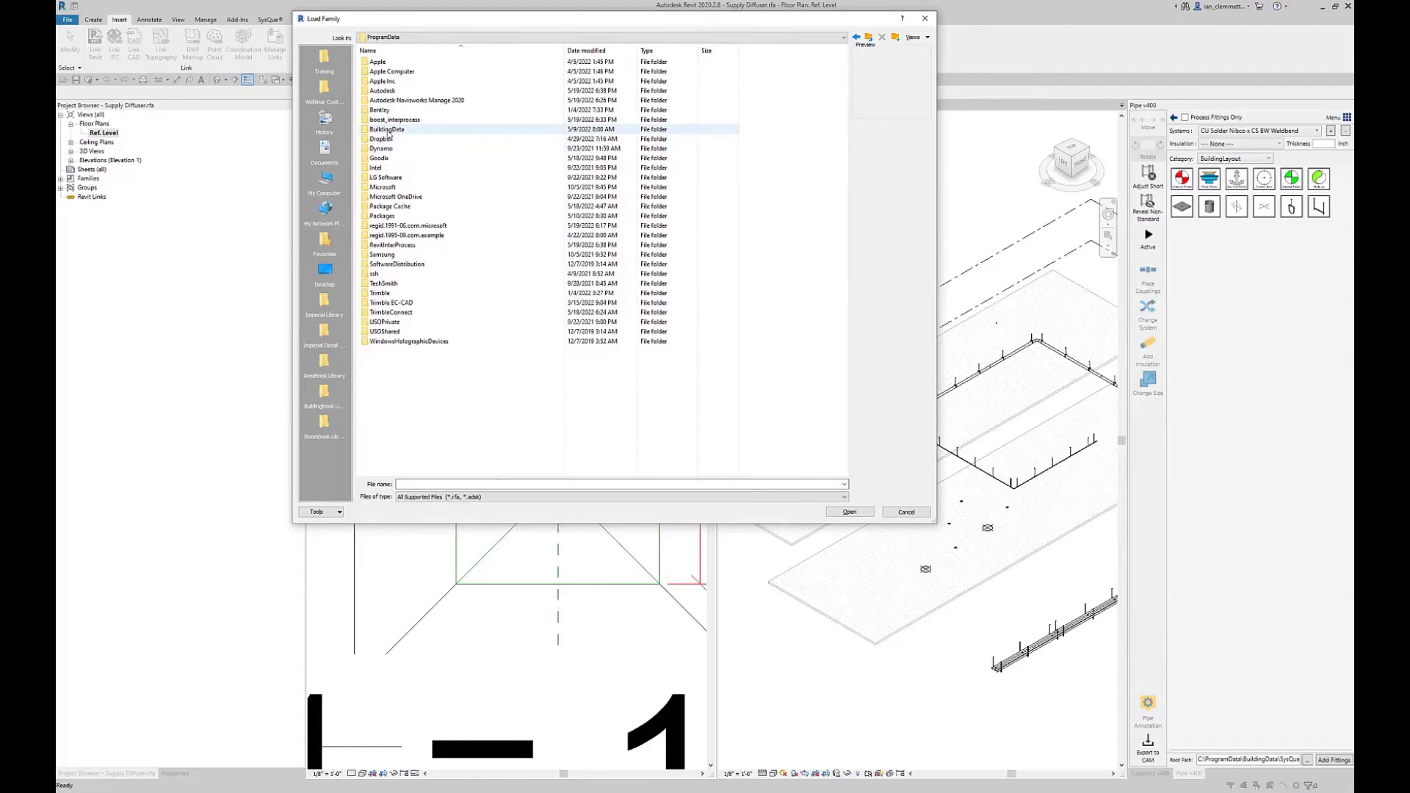
{"action": "double_click", "coordinate": [388, 130]}
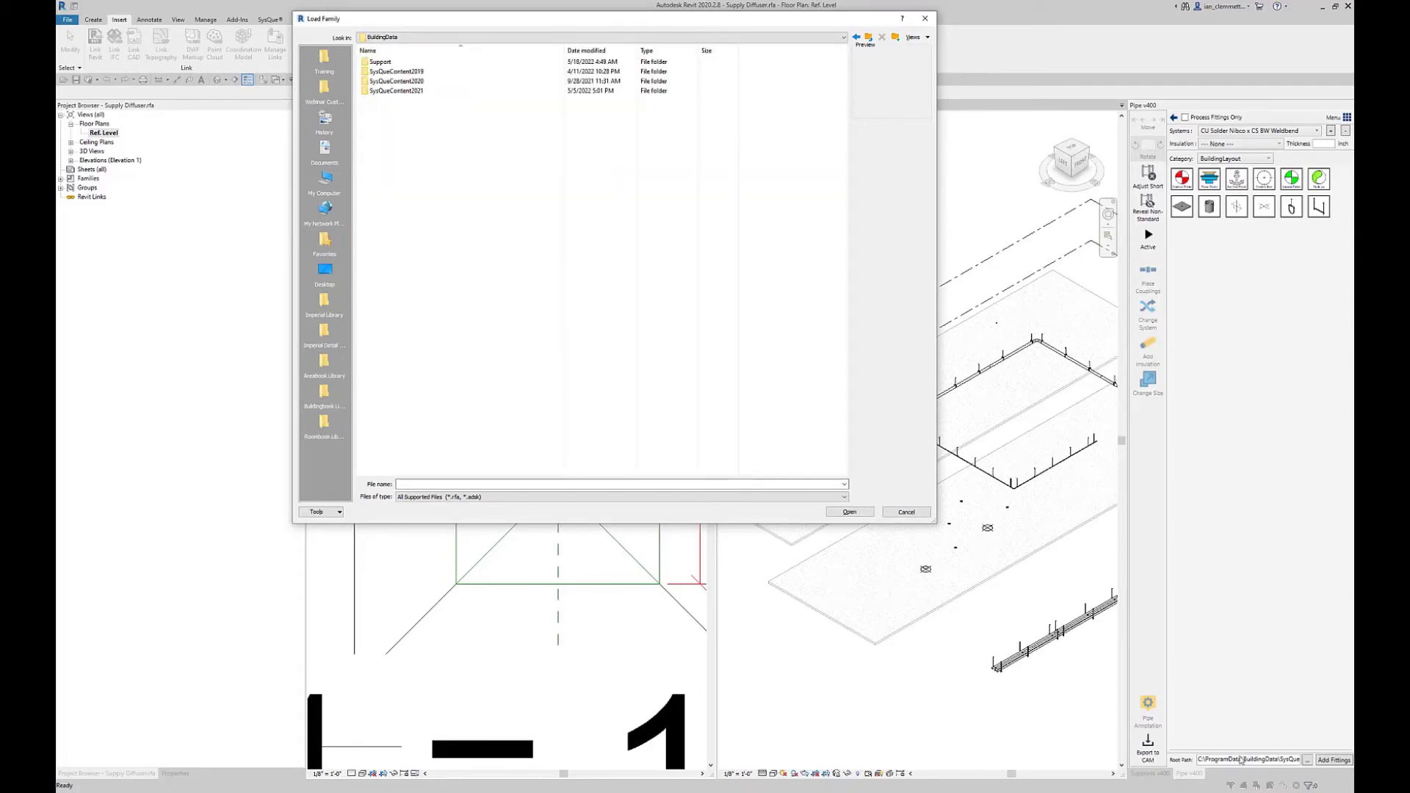
{"action": "double_click", "coordinate": [418, 82]}
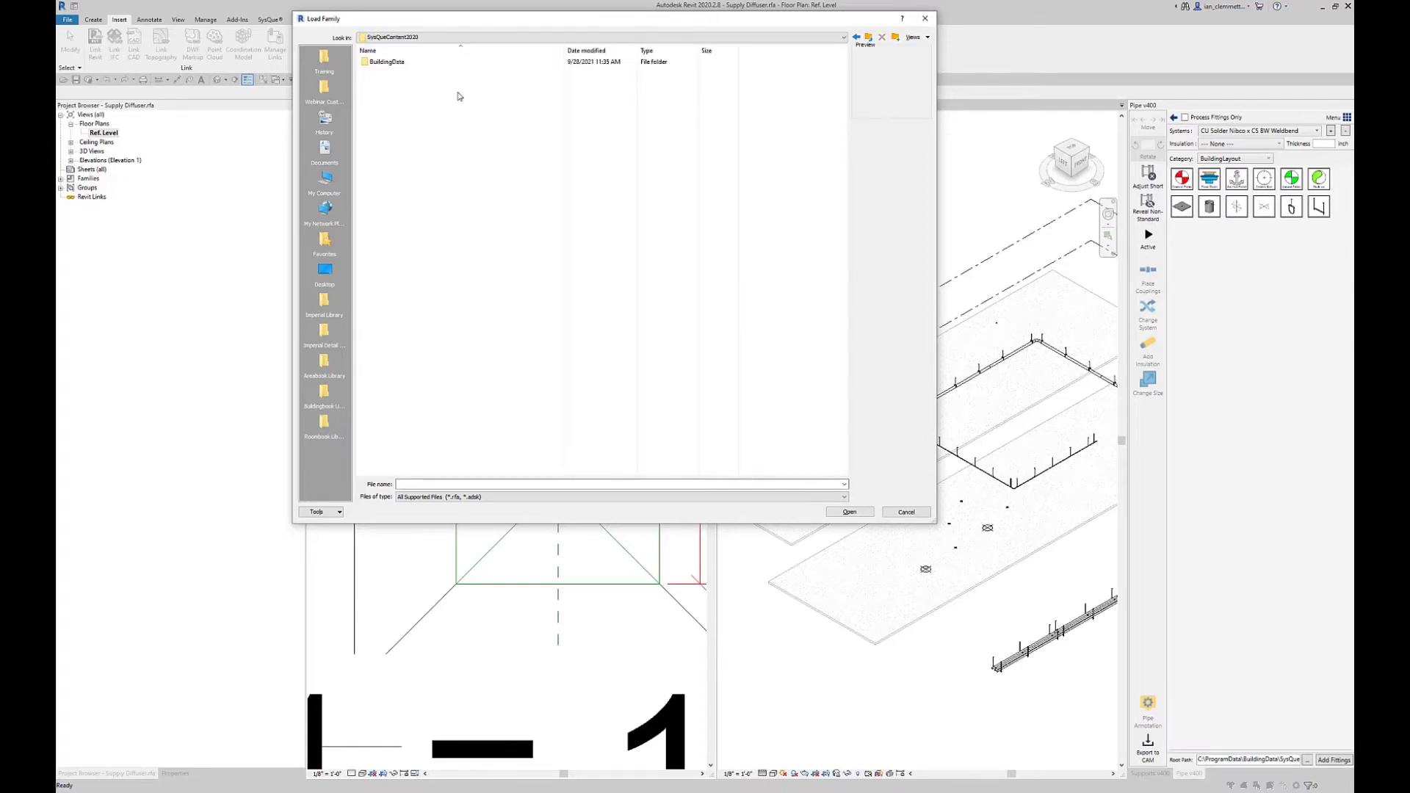
{"action": "double_click", "coordinate": [392, 64]}
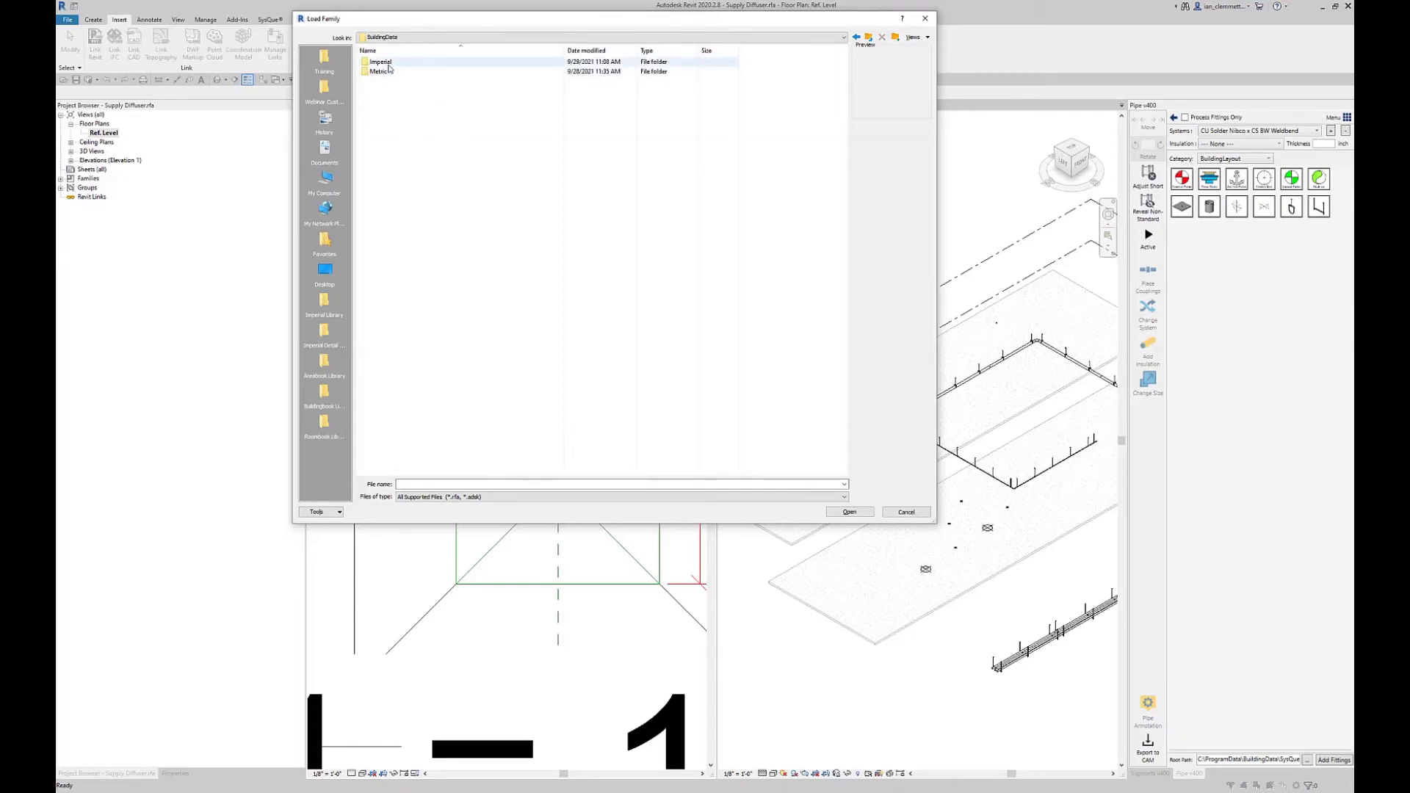
{"action": "left_click", "coordinate": [389, 65]}
{"action": "double_click", "coordinate": [381, 63]}
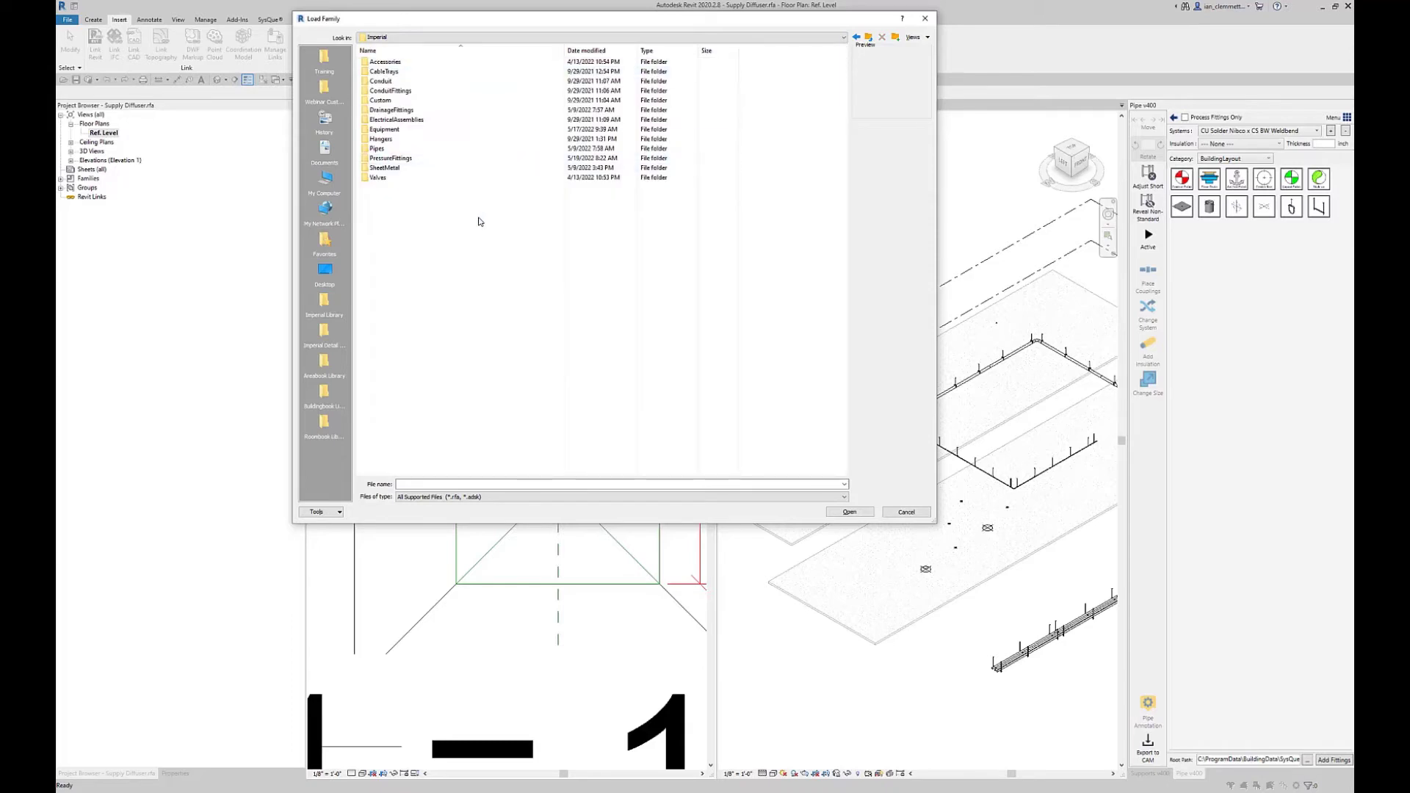
Open Hangers\Site Survey Work\Misc Layout Points\Carbon Steel\STD and load SSW User Defined Point.rfa.
{"action": "double_click", "coordinate": [382, 139]}
{"action": "double_click", "coordinate": [392, 129]}
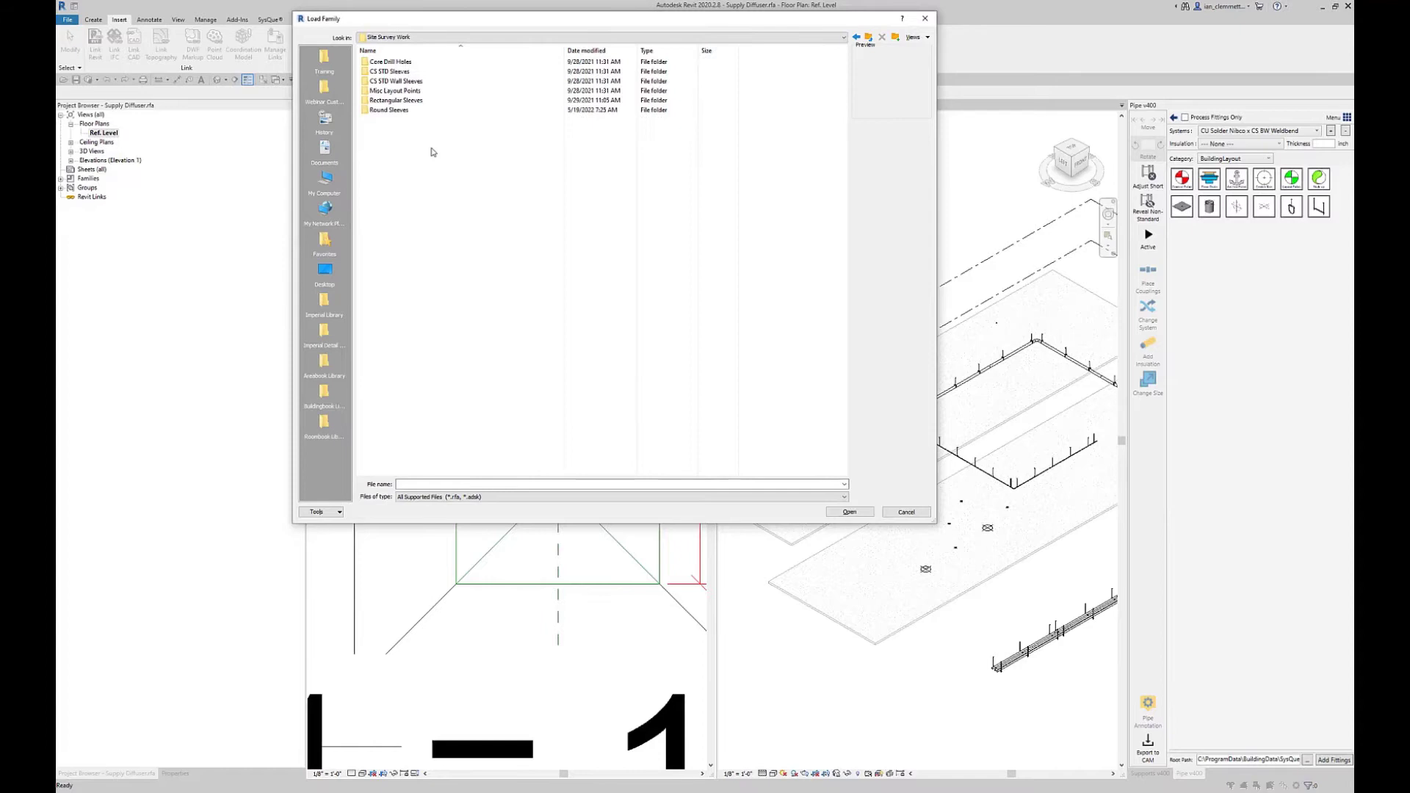
{"action": "double_click", "coordinate": [411, 91]}
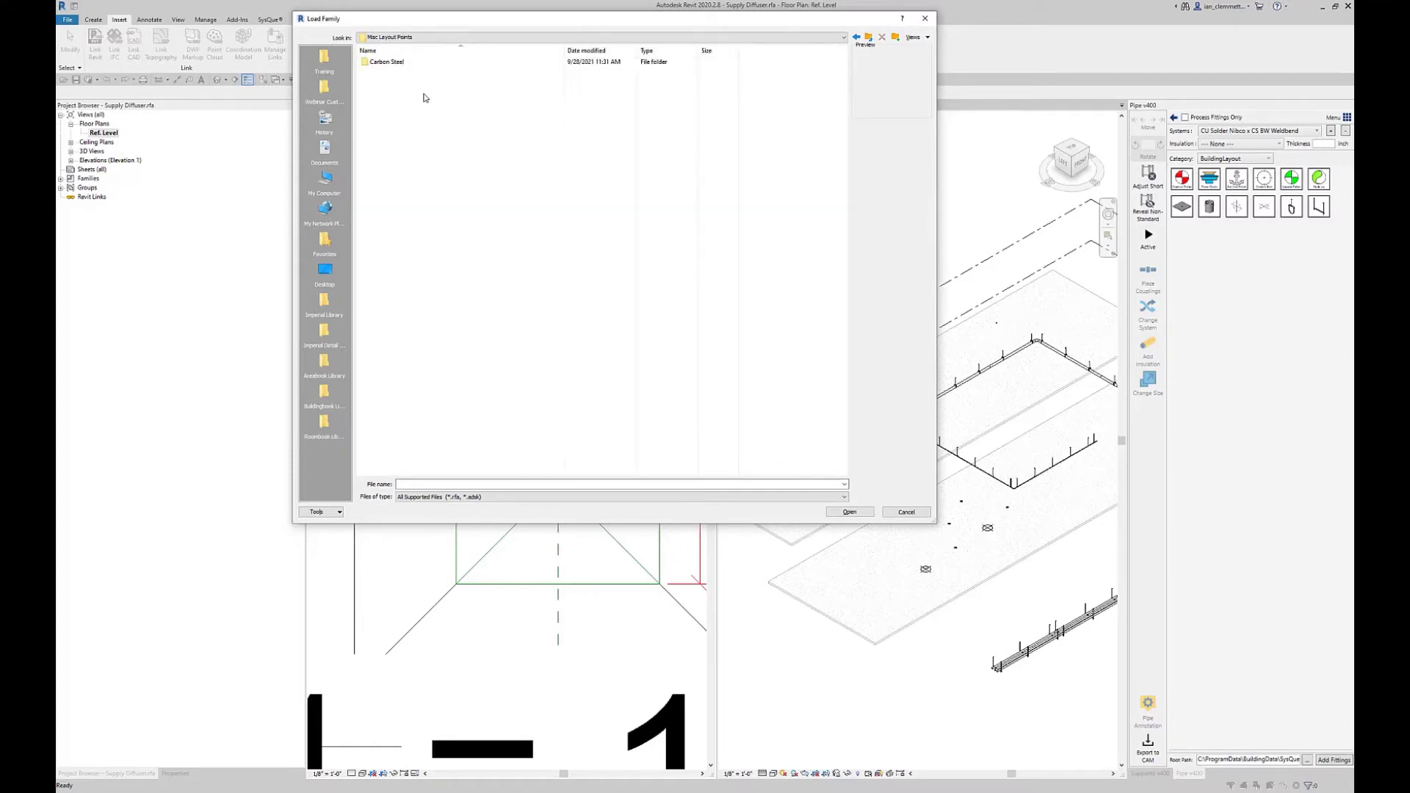
{"action": "double_click", "coordinate": [401, 65]}
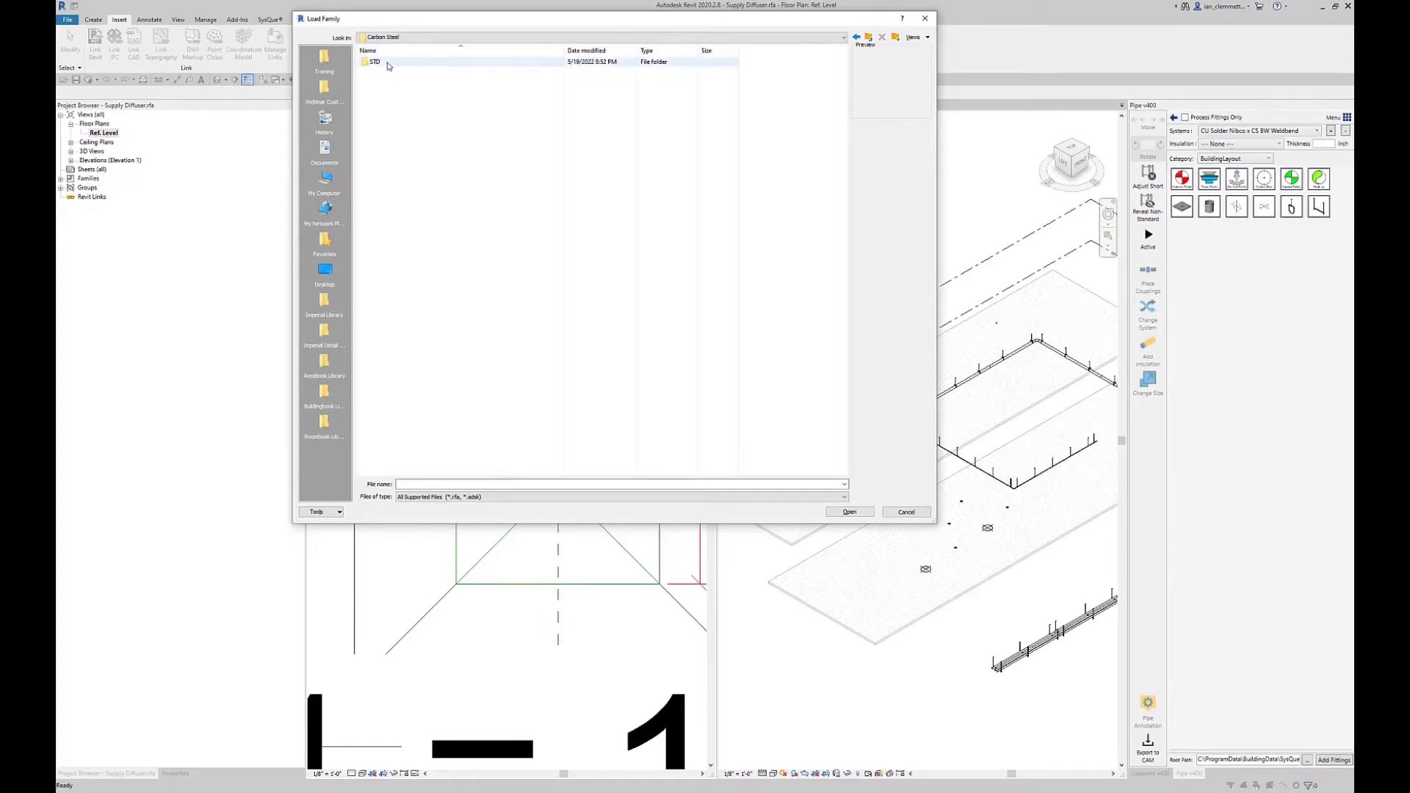
{"action": "left_click", "coordinate": [387, 65]}
{"action": "double_click", "coordinate": [387, 65]}
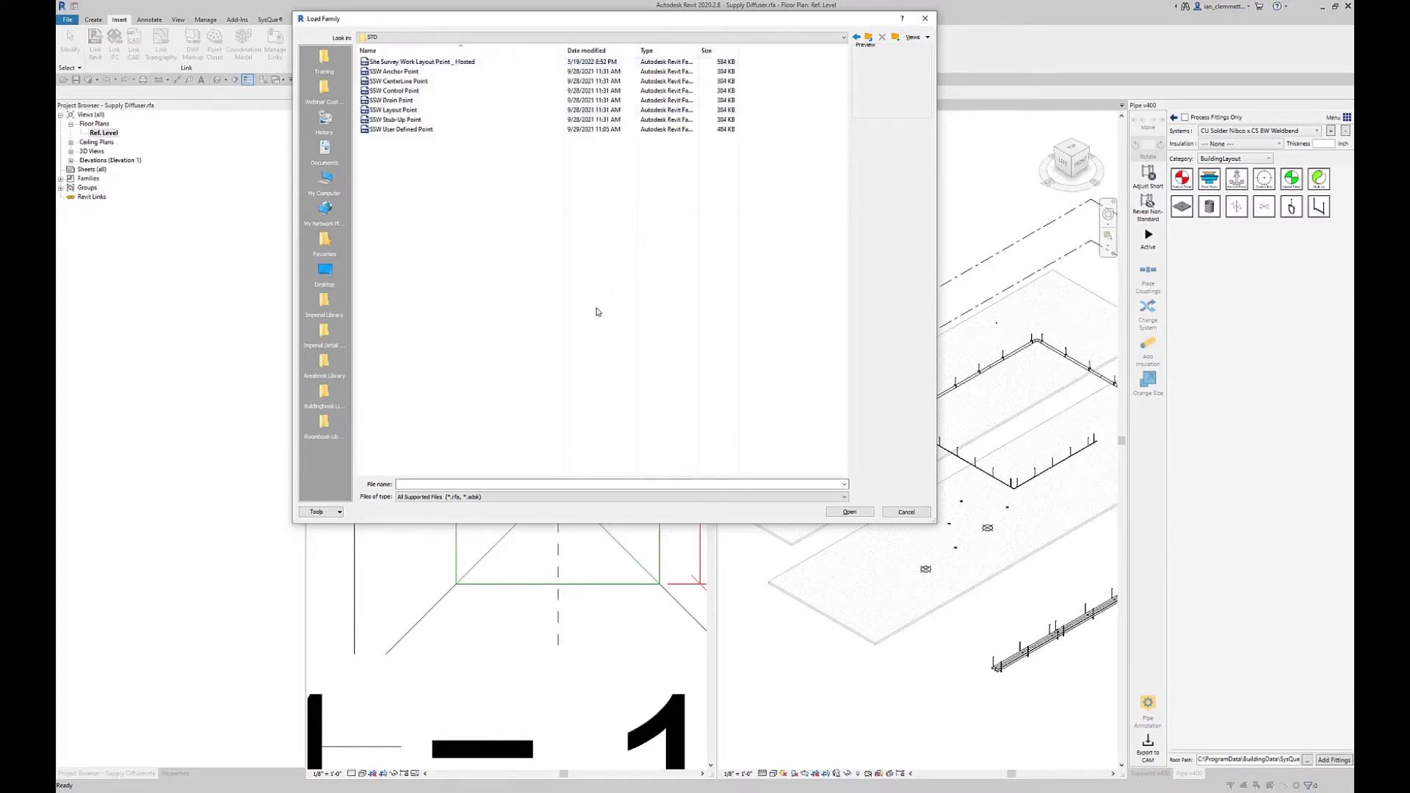
{"action": "left_click", "coordinate": [404, 130]}
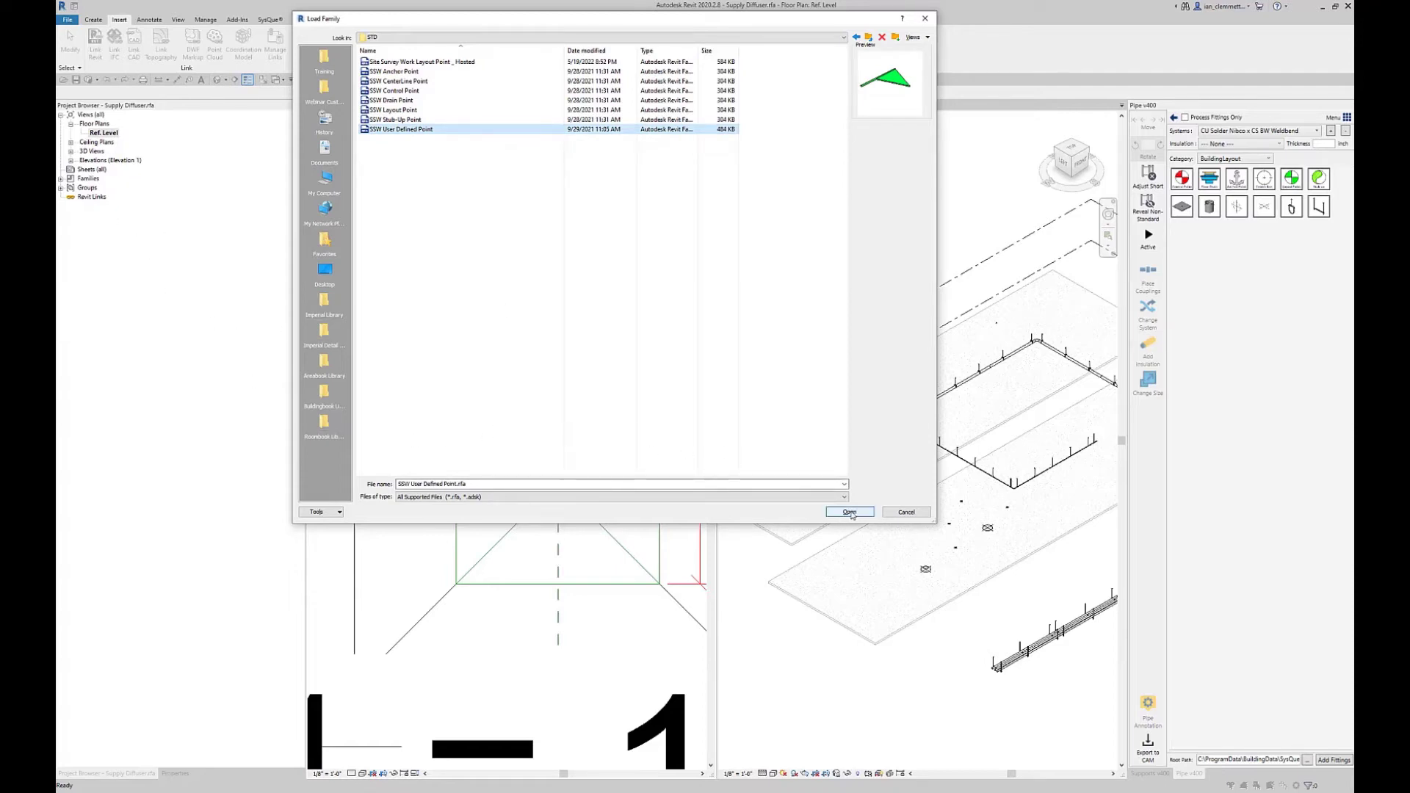
{"action": "left_click", "coordinate": [849, 512]}
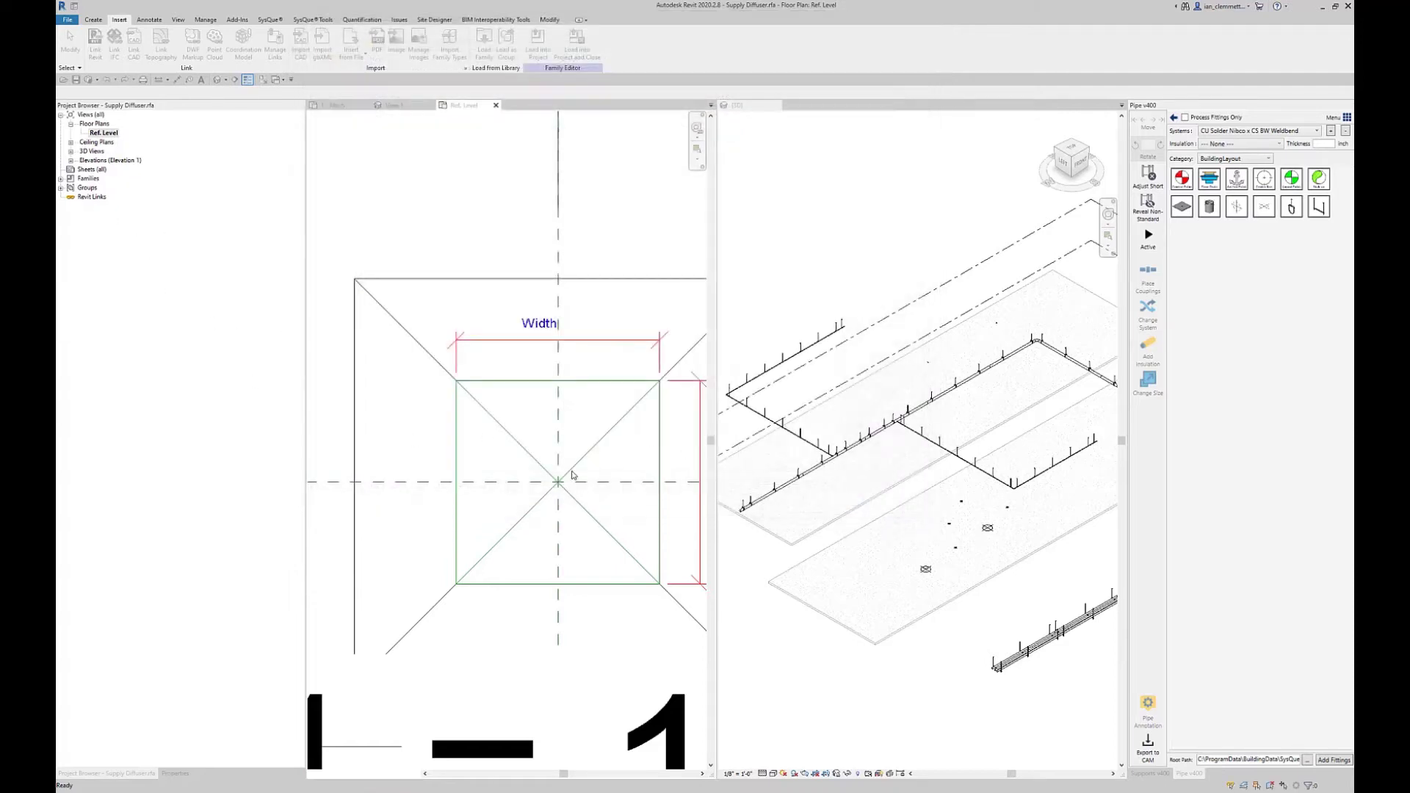
Place one SSW User Defined Point from Families > Generic Models at the reference-plane intersection, then cancel placement.
{"action": "left_click", "coordinate": [61, 178]}
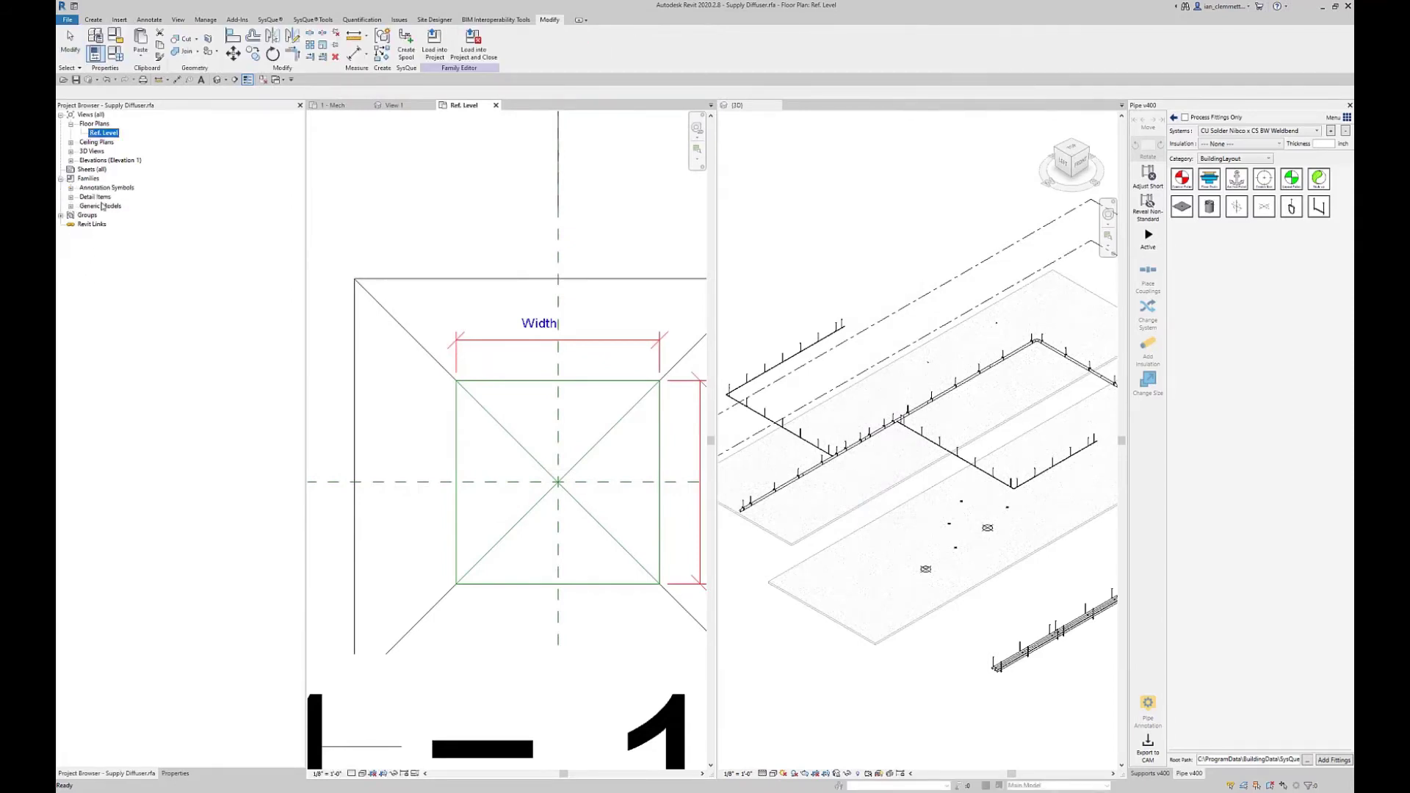
{"action": "left_click", "coordinate": [71, 207]}
{"action": "left_click", "coordinate": [82, 215]}
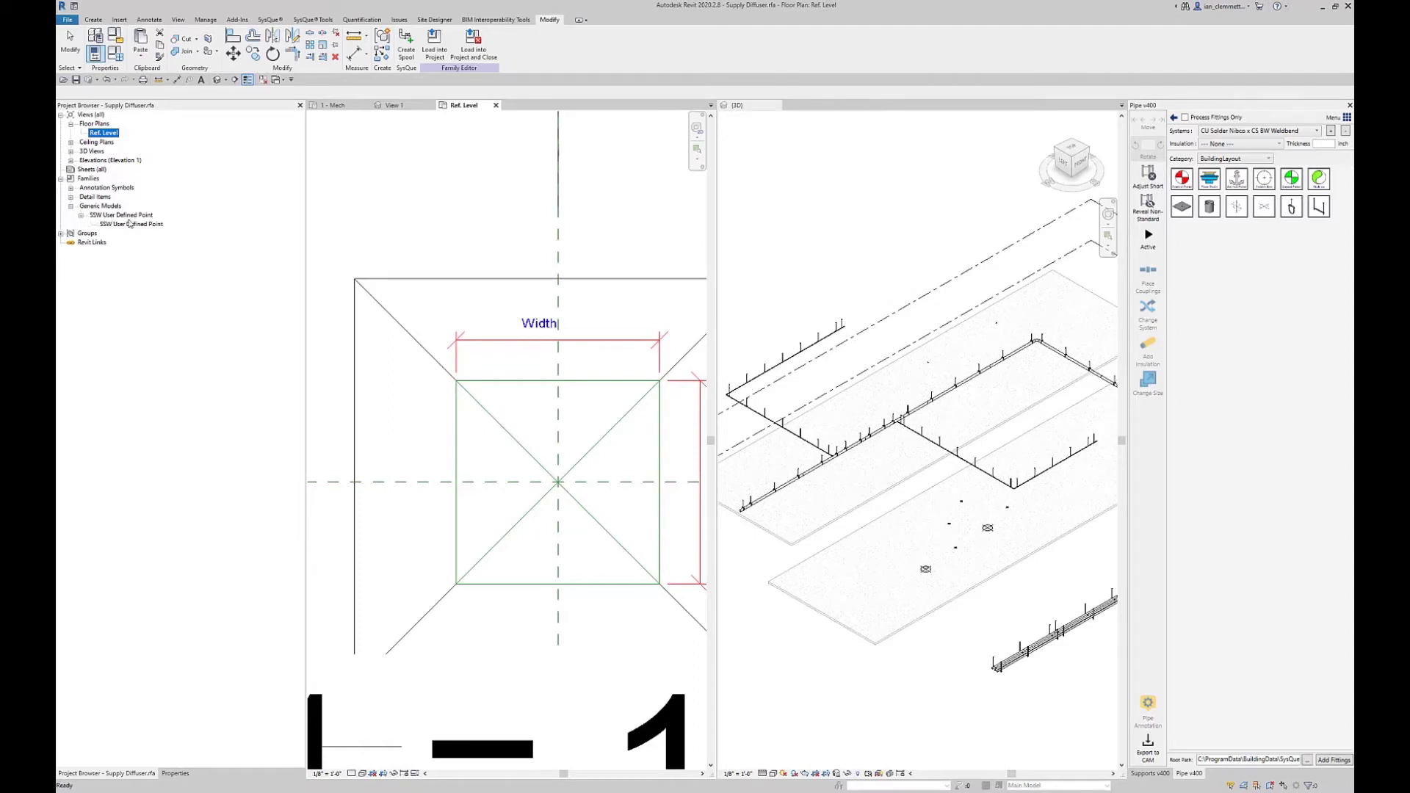
{"action": "left_click_drag", "start_coordinate": [122, 229], "coordinate": [557, 482]}
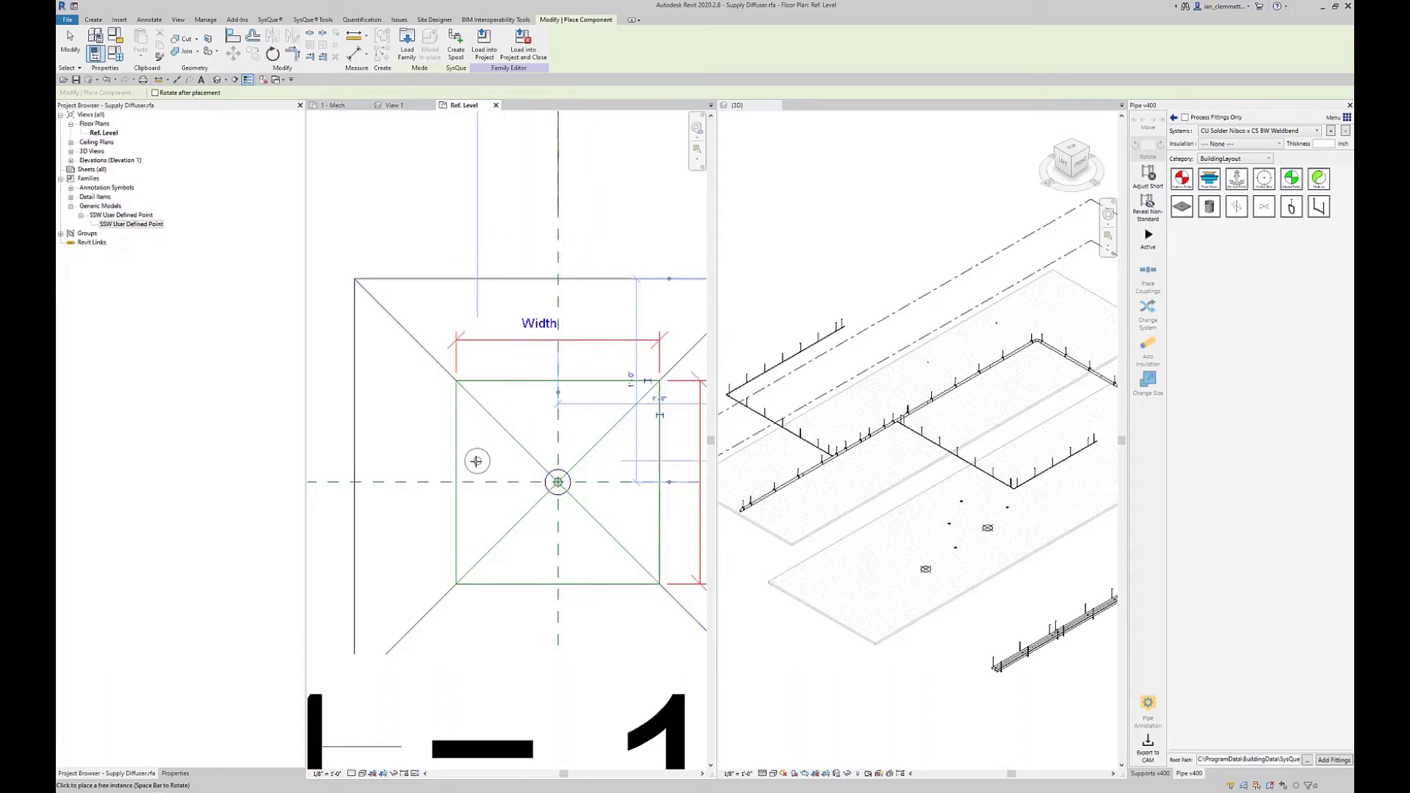
{"action": "right_click", "coordinate": [476, 460]}
{"action": "key", "text": "Escape"}
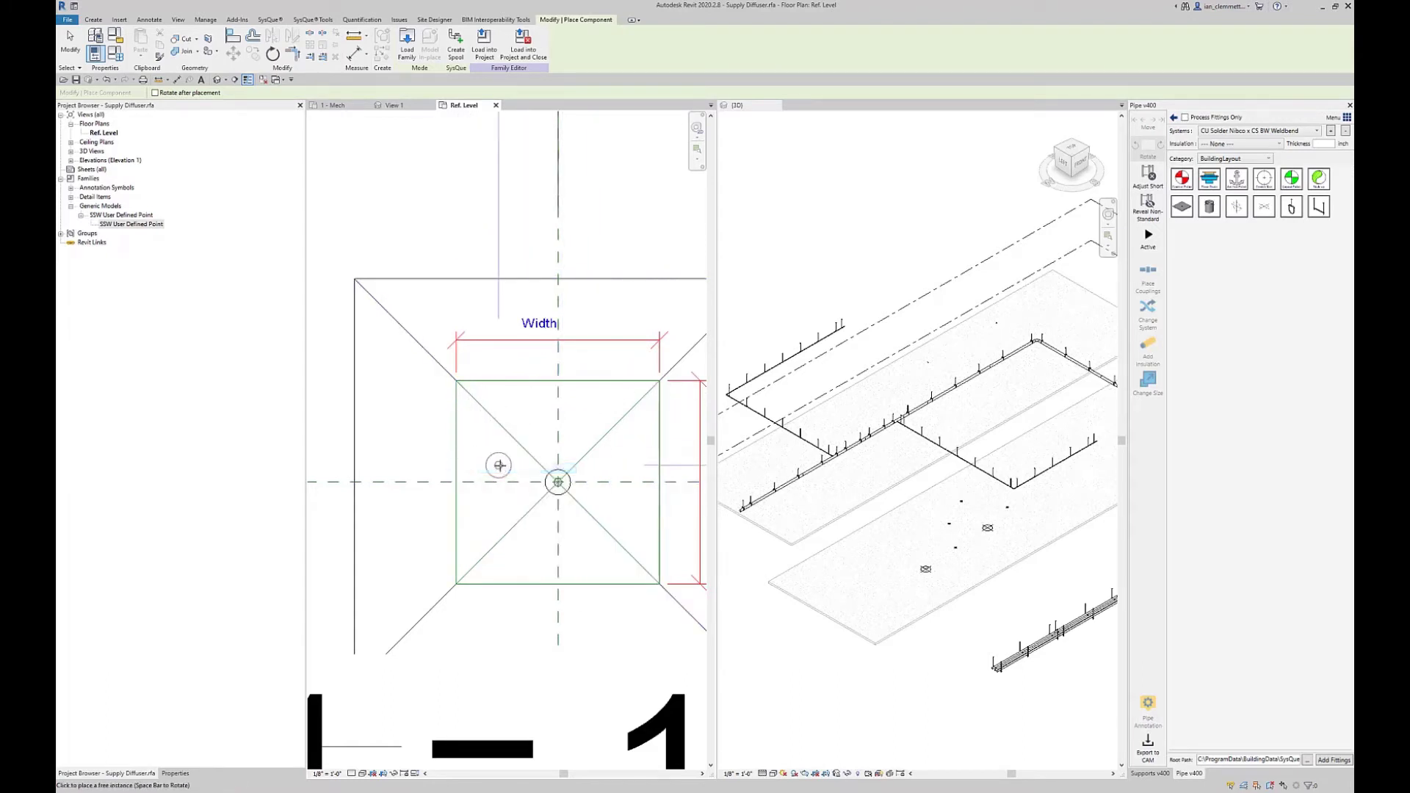
{"action": "right_click", "coordinate": [501, 468]}
{"action": "left_click", "coordinate": [526, 472]}
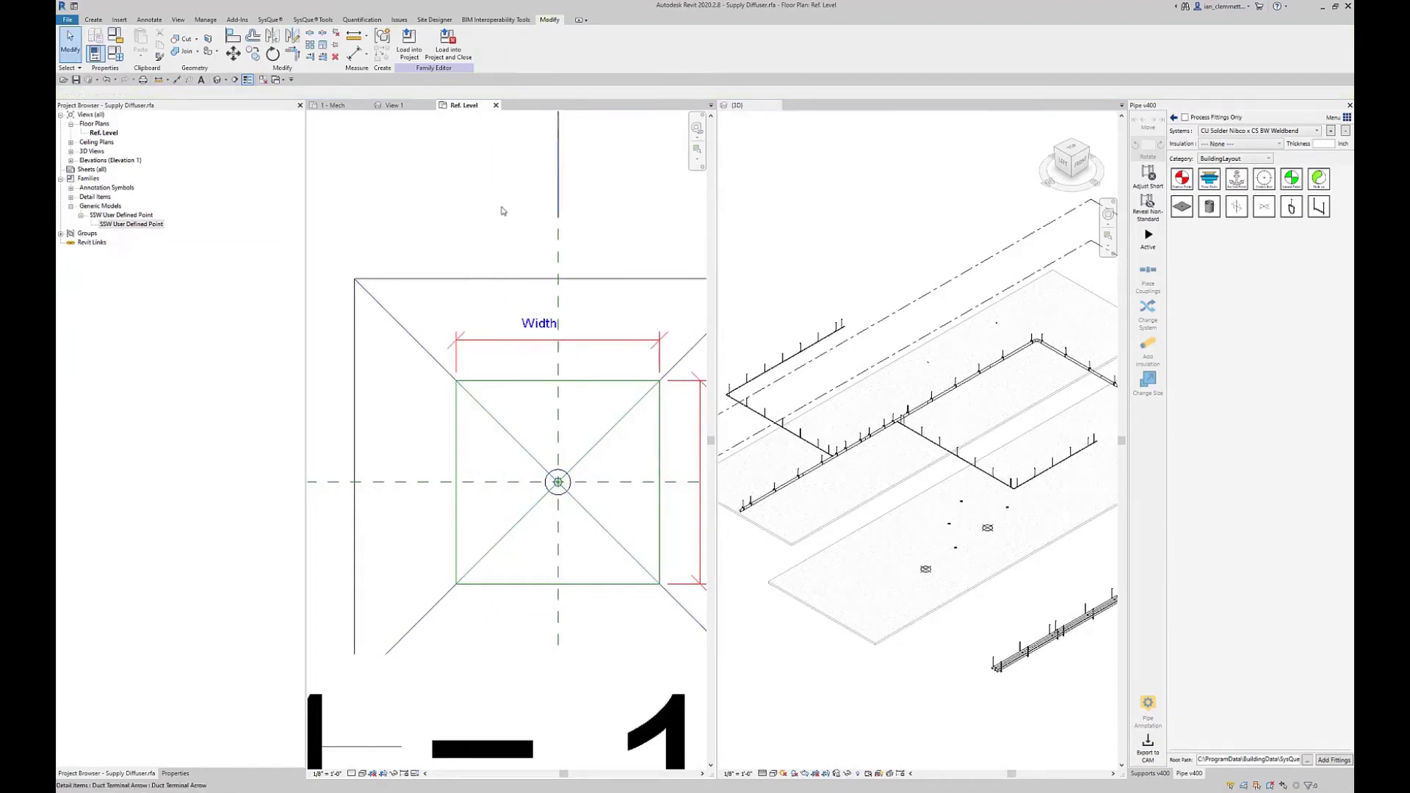
Load the diffuser family into the project without saving, overwriting existing version and parameter values.
{"action": "left_click", "coordinate": [446, 56]}
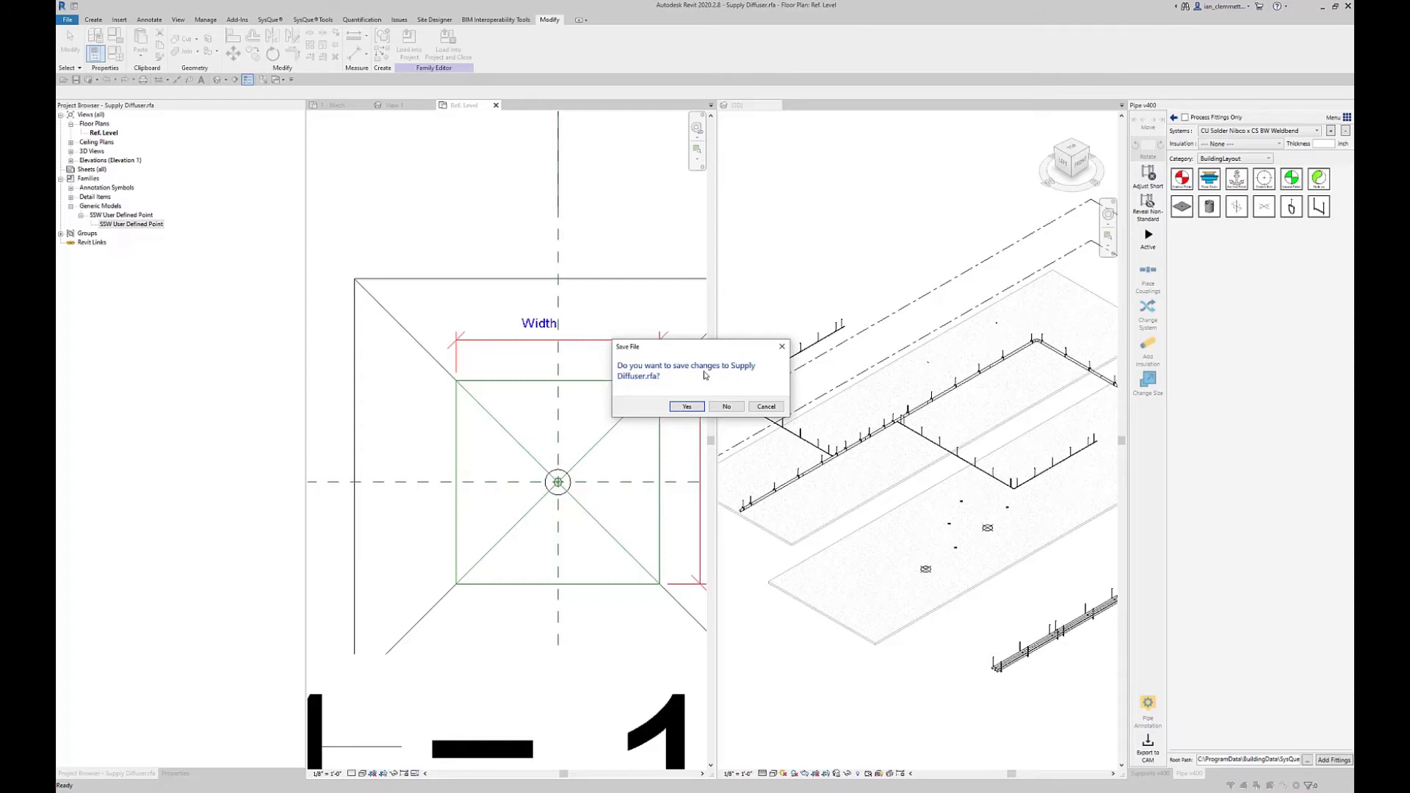
{"action": "left_click", "coordinate": [726, 406]}
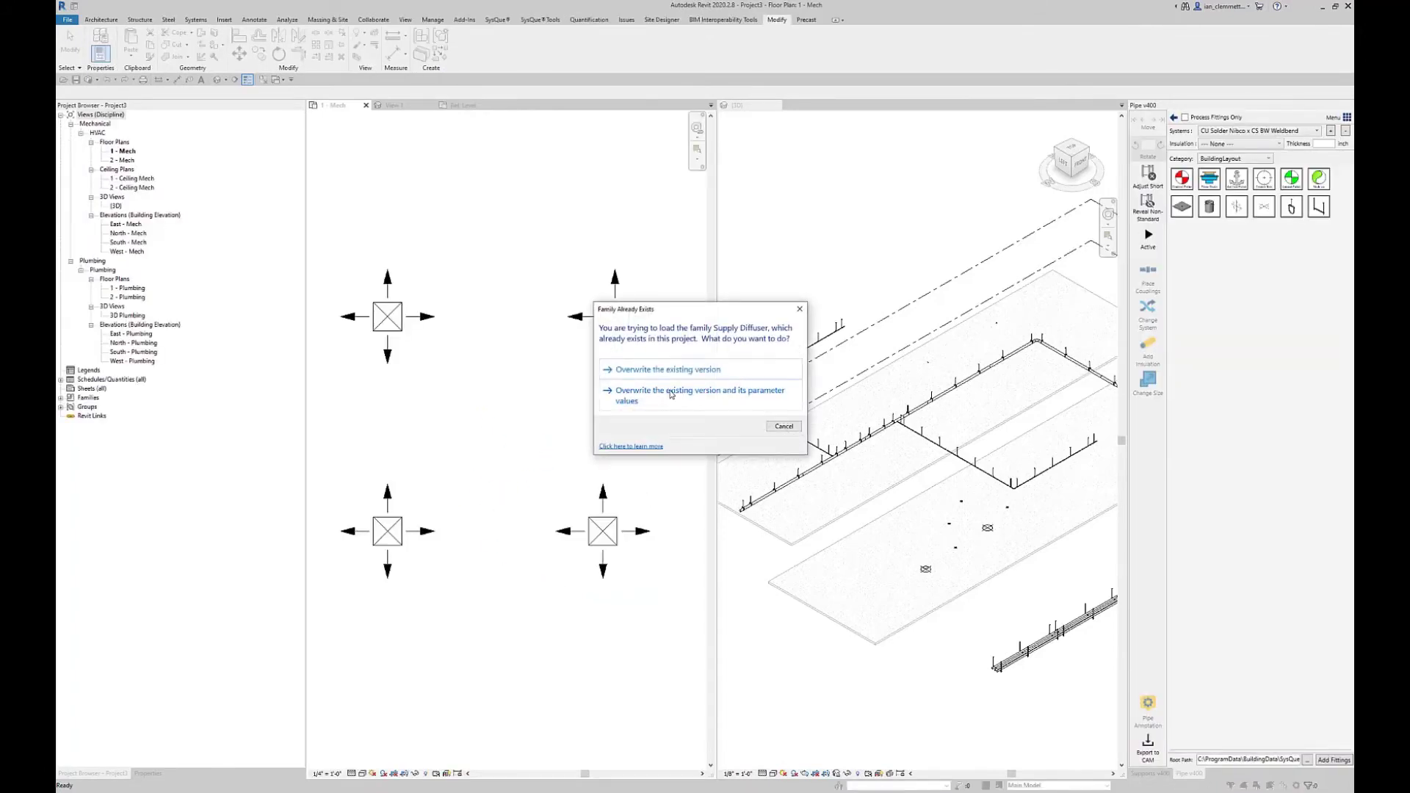
{"action": "left_click", "coordinate": [671, 395]}
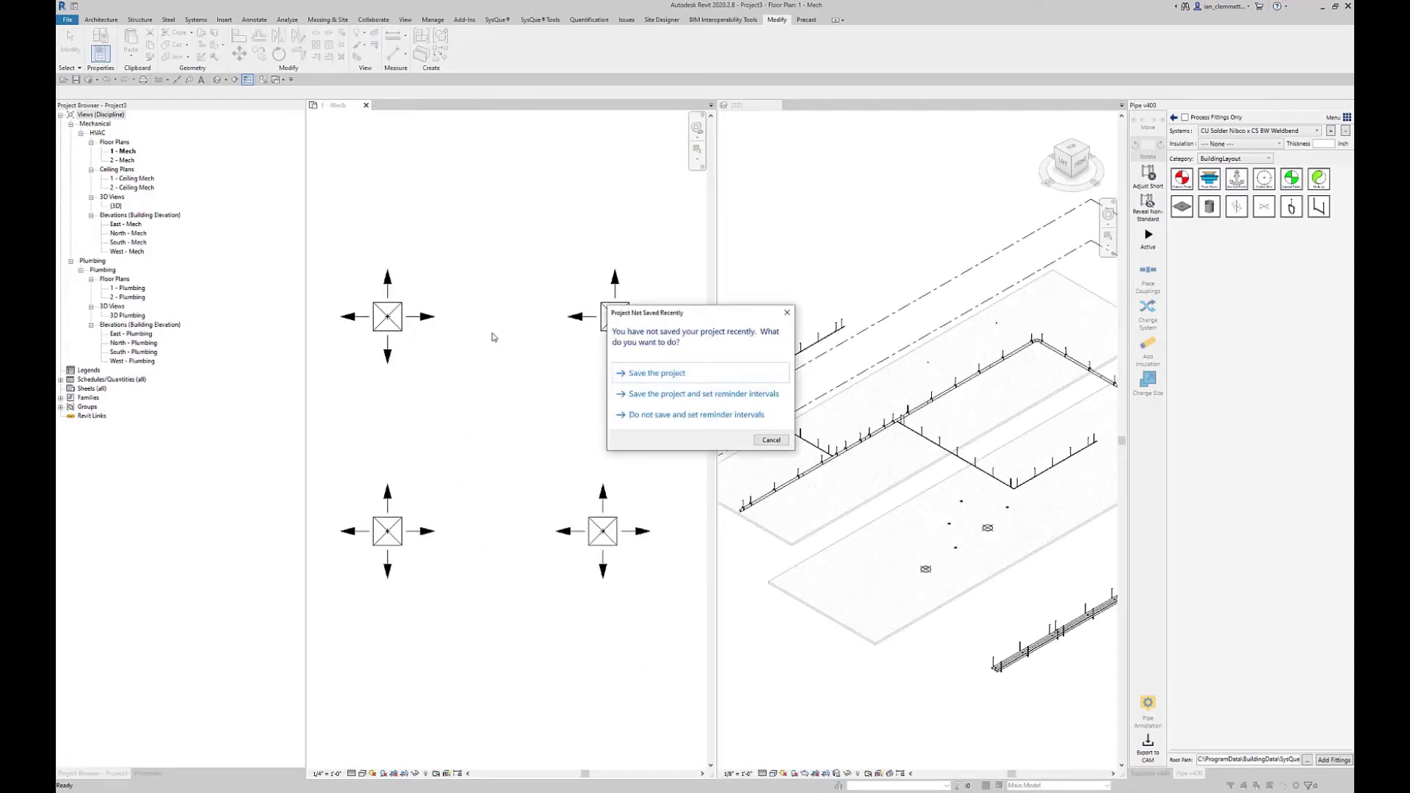
{"action": "left_click", "coordinate": [772, 441]}
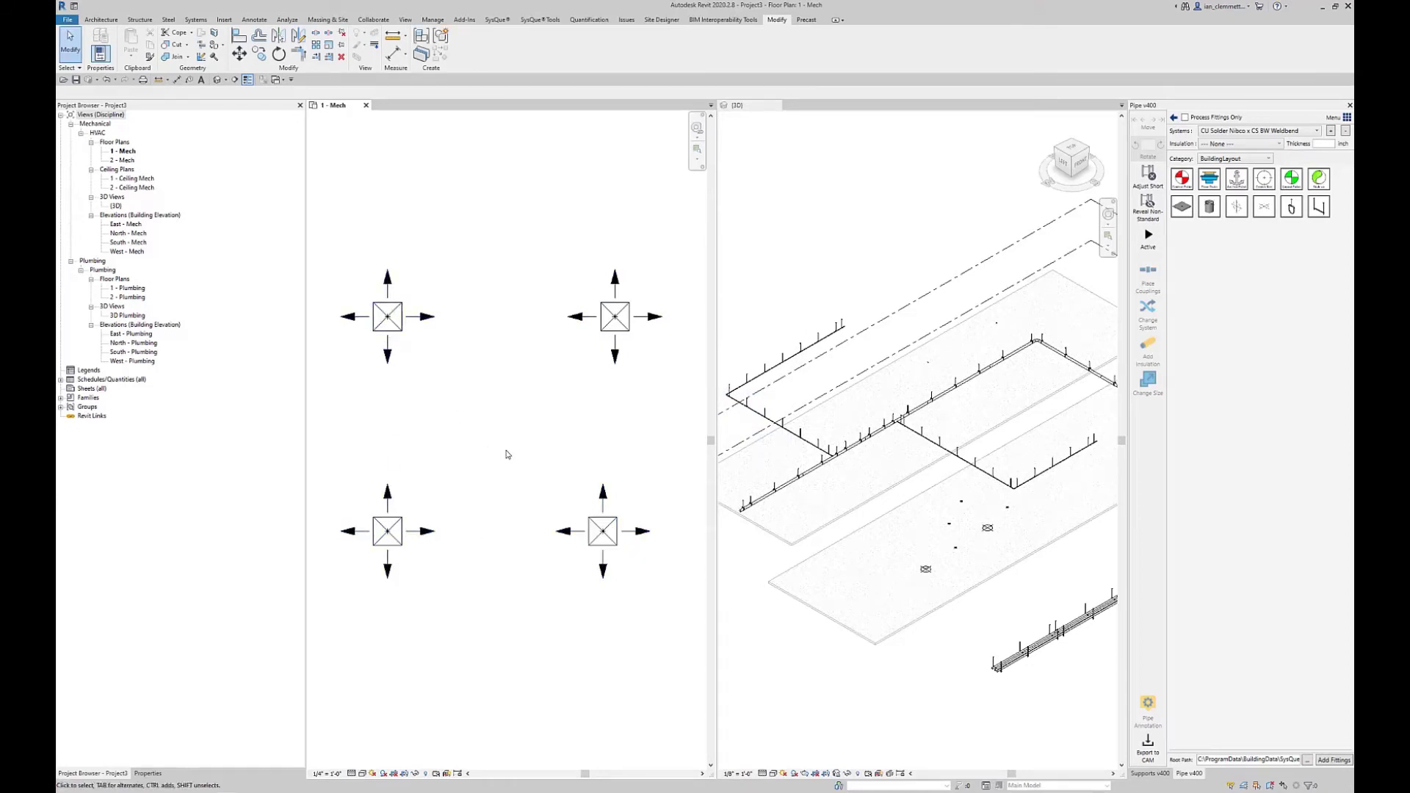
Compare the Identity Data of the upper-left supply diffuser and the middle clevis hanger.
{"action": "left_click", "coordinate": [148, 774]}
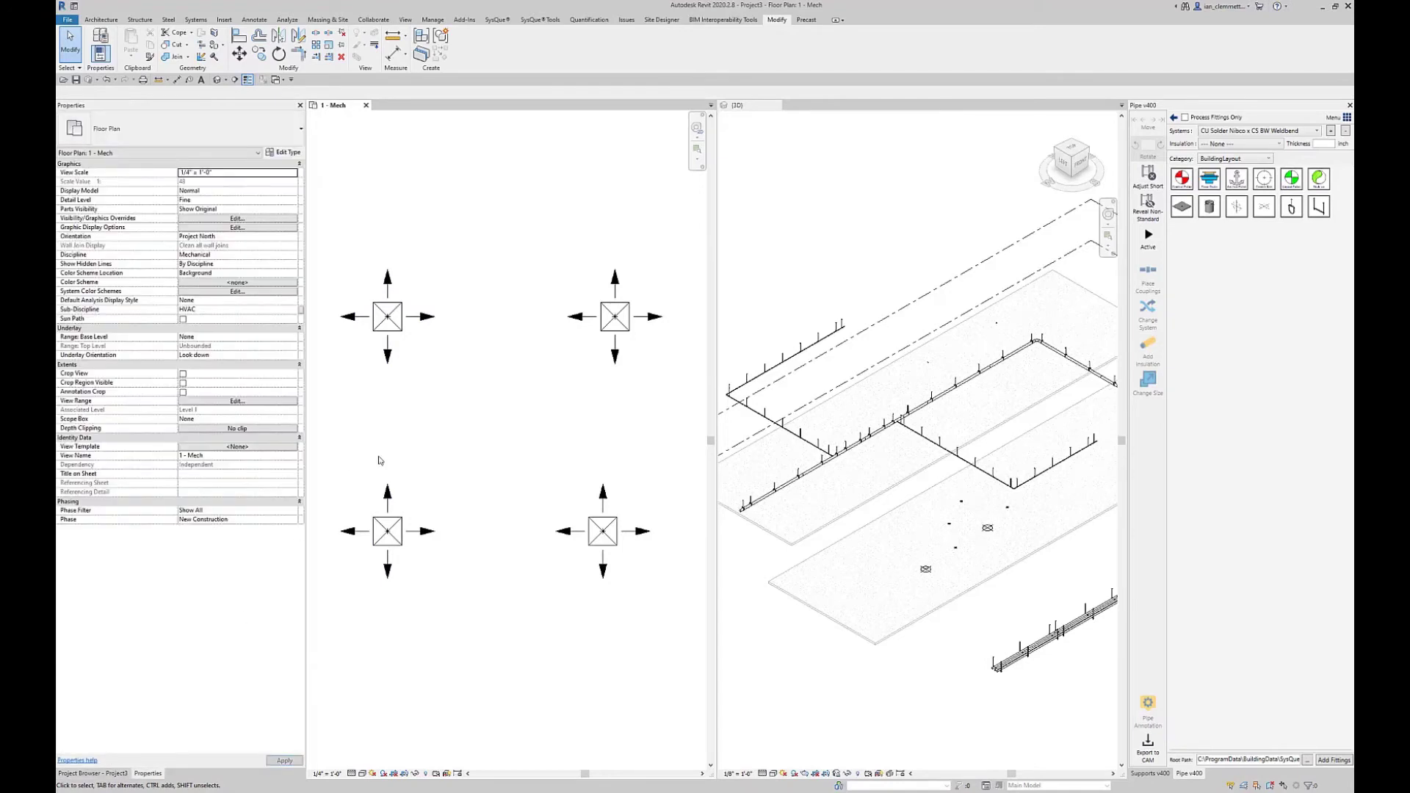
{"action": "left_click", "coordinate": [391, 334]}
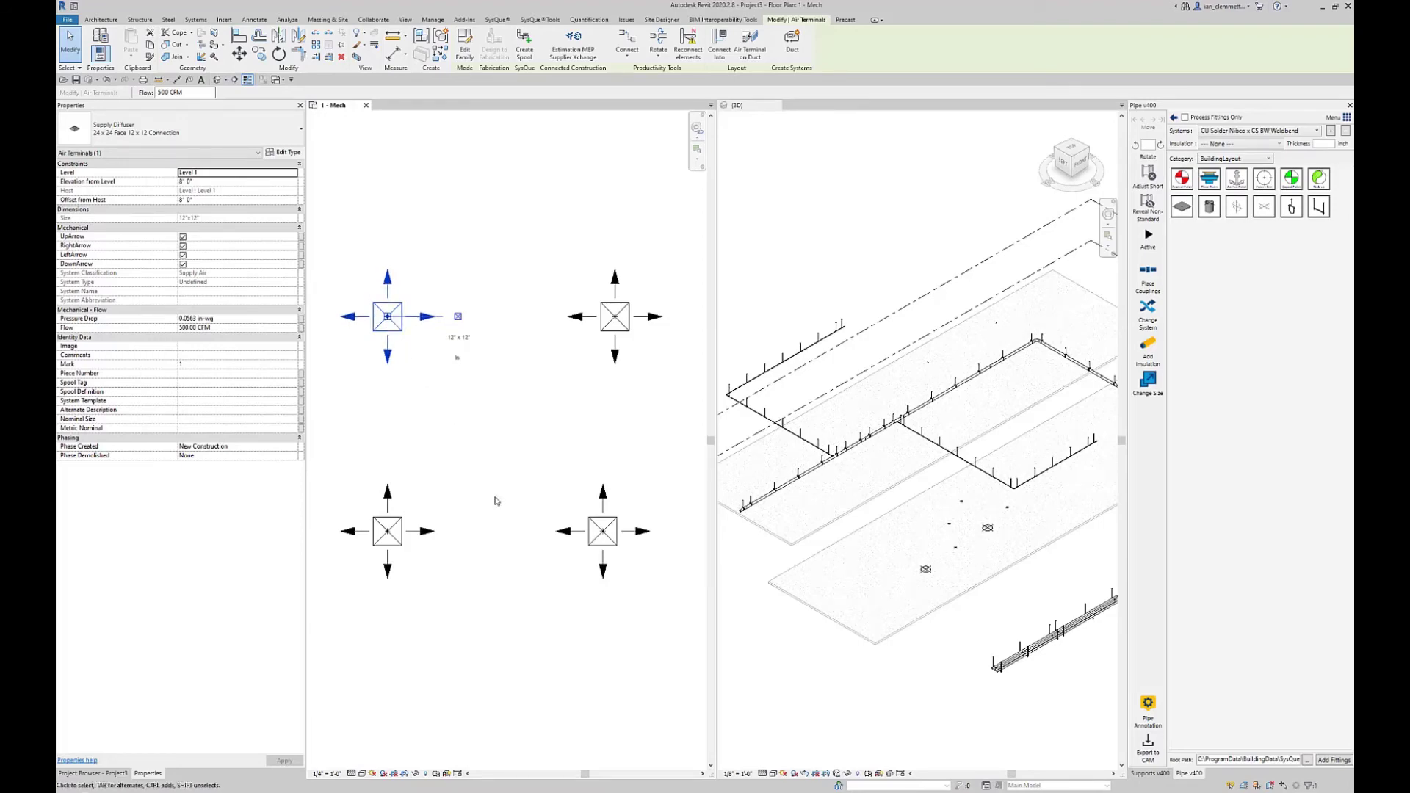
{"action": "left_click", "coordinate": [506, 581]}
{"action": "middle_click_drag", "start_coordinate": [507, 553], "coordinate": [560, 356]}
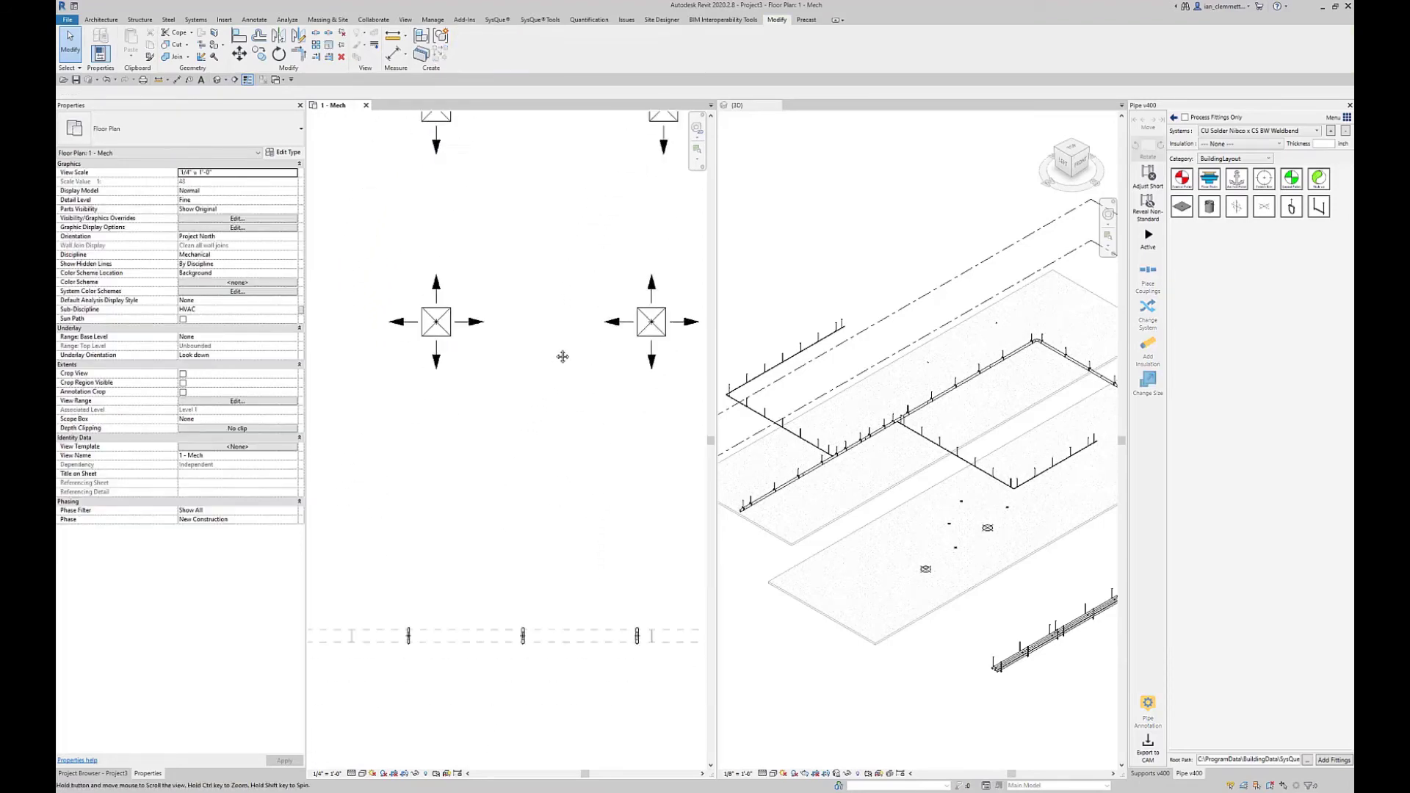
{"action": "left_click", "coordinate": [530, 617]}
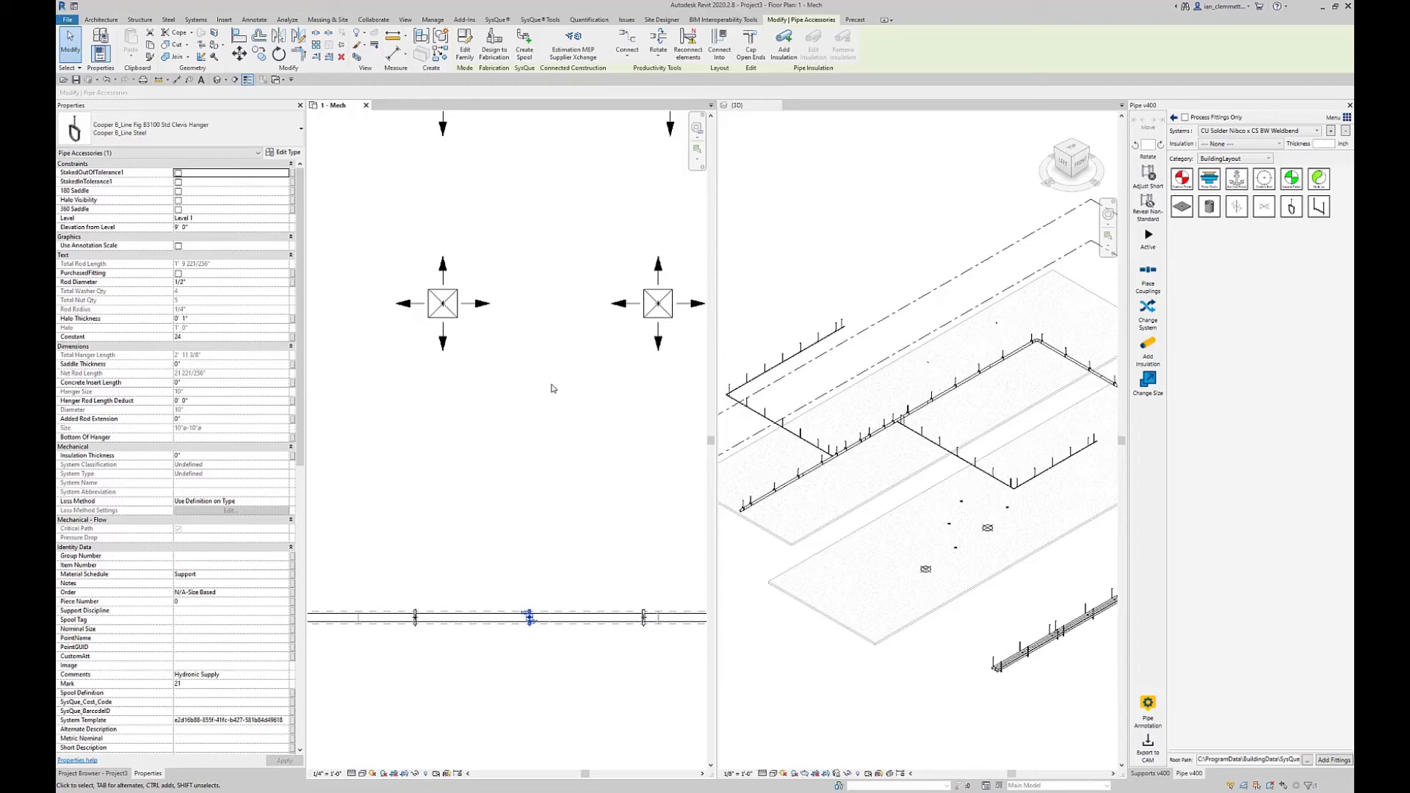
{"action": "left_click", "coordinate": [461, 321]}
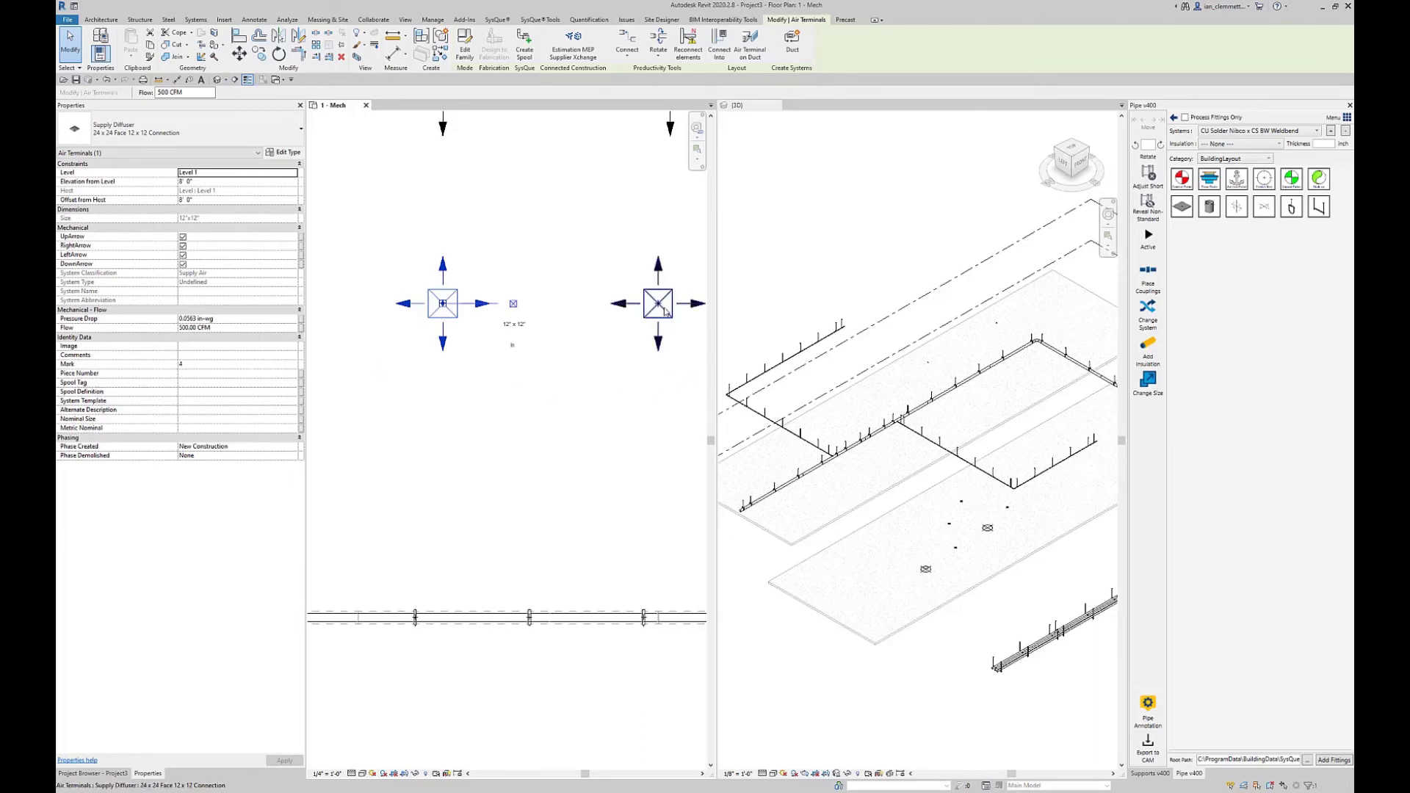
{"action": "left_click", "coordinate": [549, 433]}
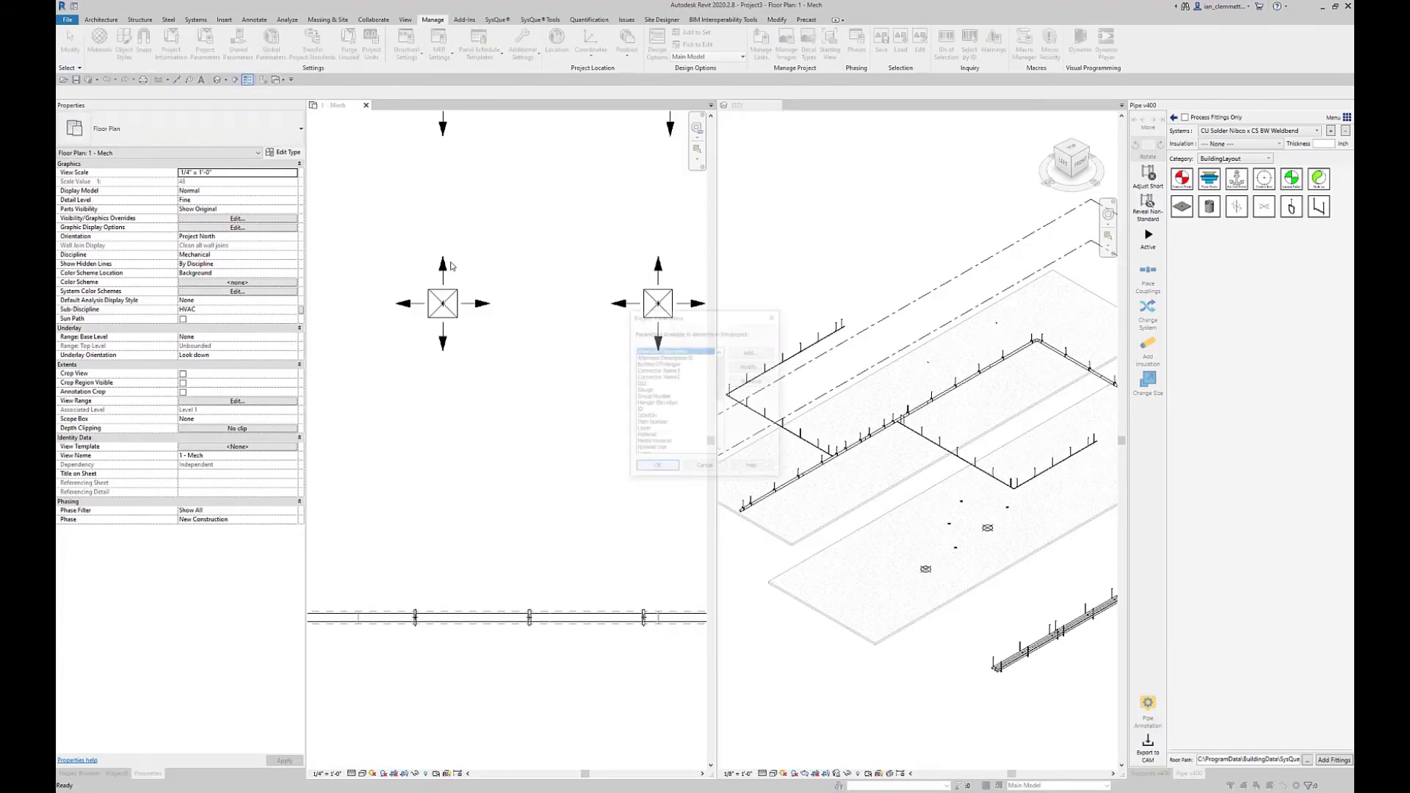
Add the Air Terminals category to the Item Number parameter and confirm both dialogs.
{"action": "left_click", "coordinate": [661, 424]}
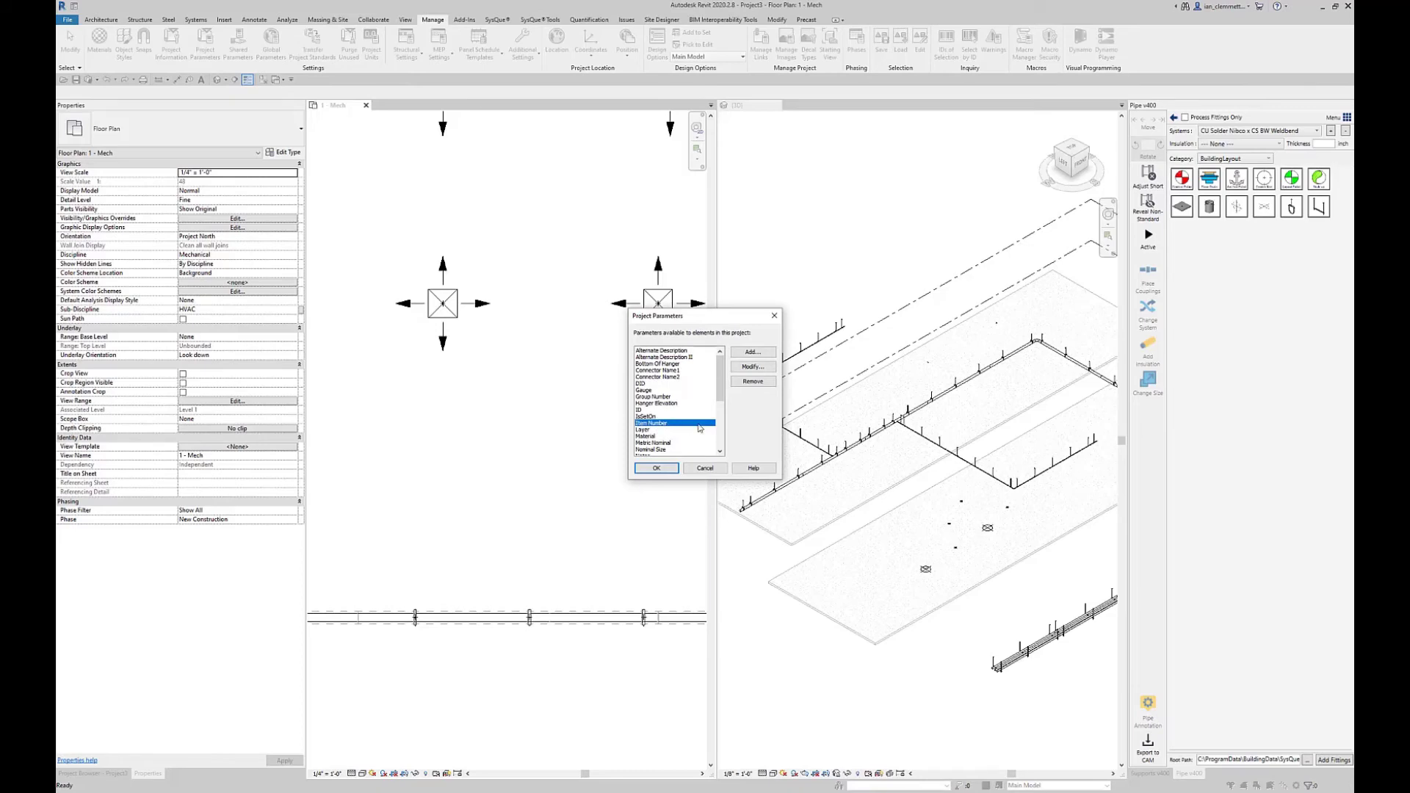
{"action": "left_click", "coordinate": [753, 366]}
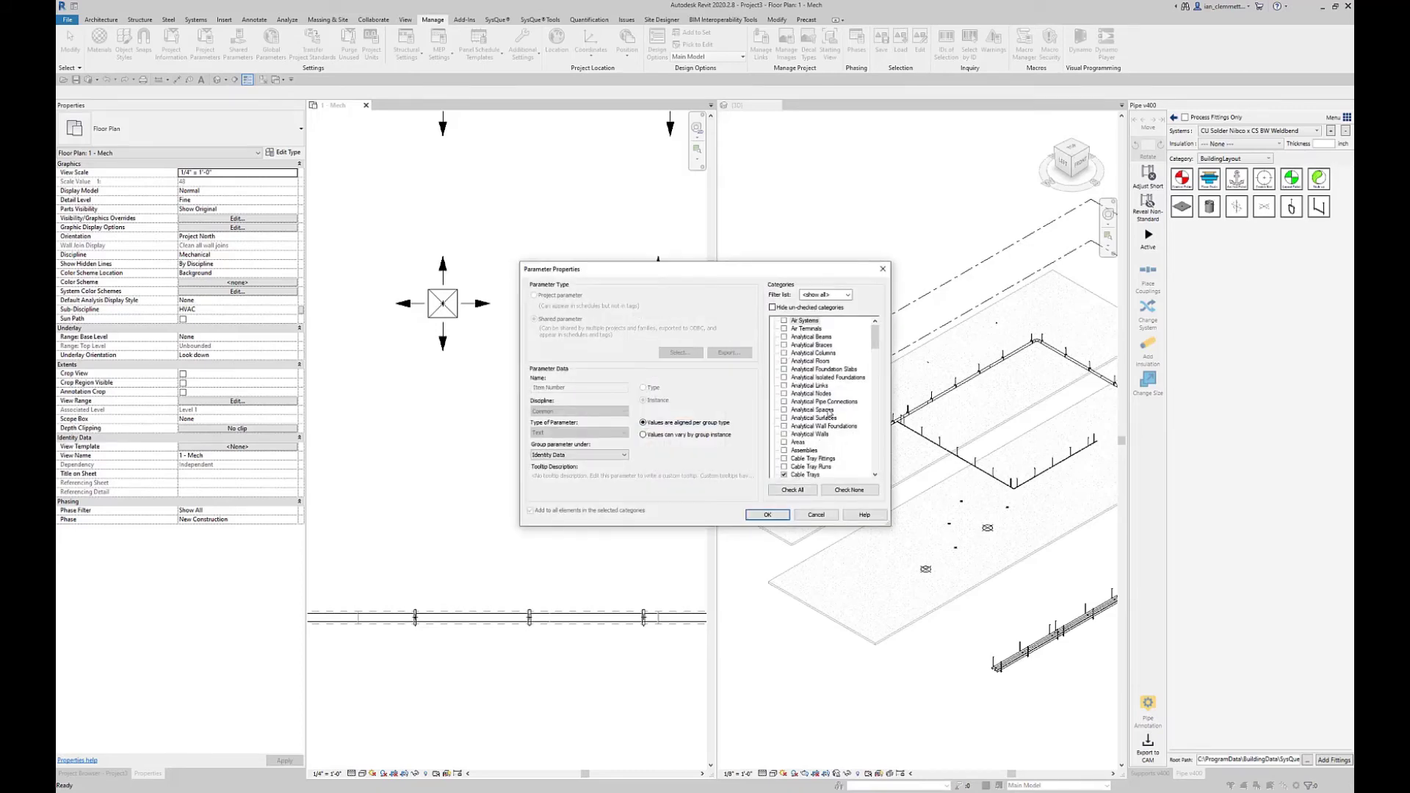
{"action": "scroll", "coordinate": [830, 415], "scroll_direction": "down", "scroll_amount": 1}
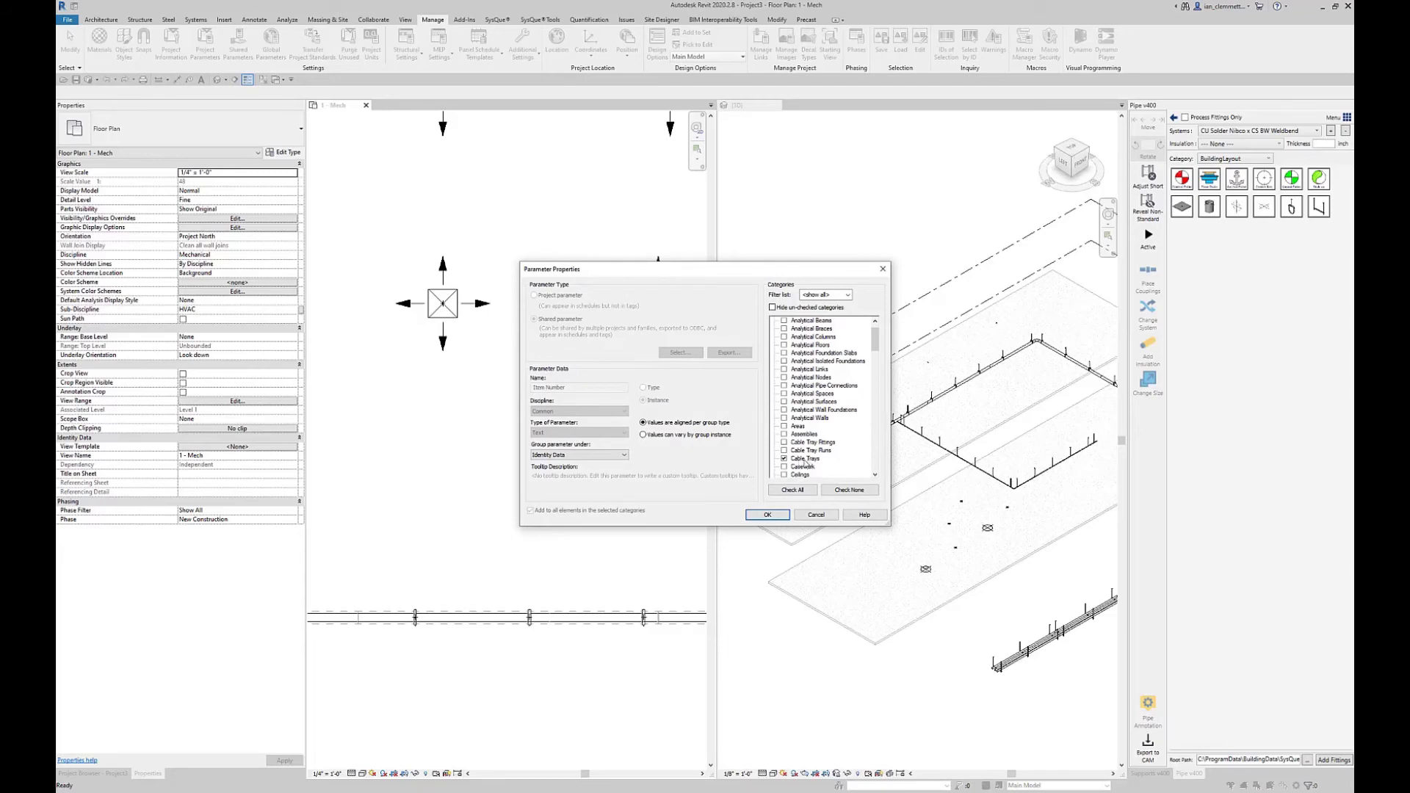
{"action": "scroll", "coordinate": [811, 442], "scroll_direction": "up", "scroll_amount": 1}
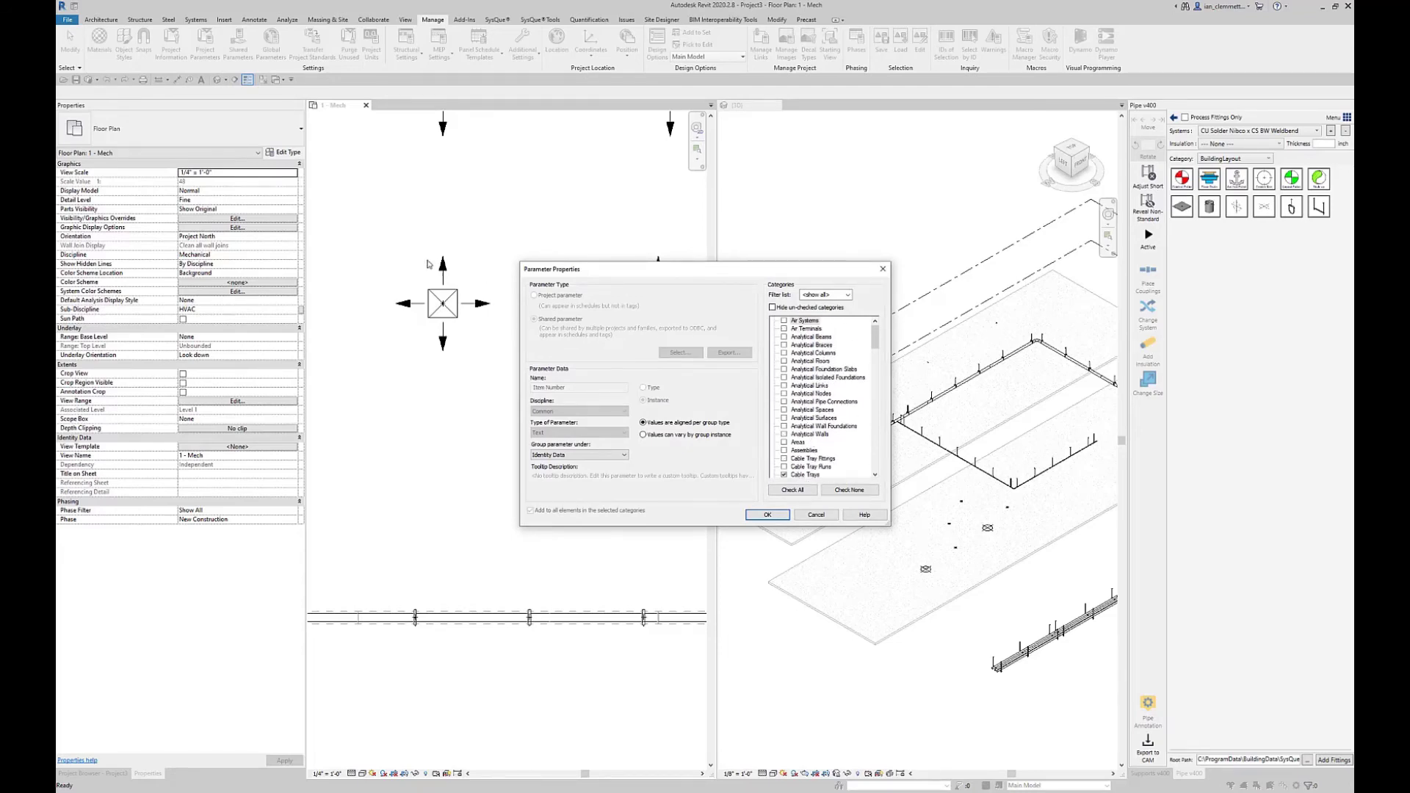
{"action": "left_click", "coordinate": [784, 329]}
{"action": "left_click", "coordinate": [776, 520]}
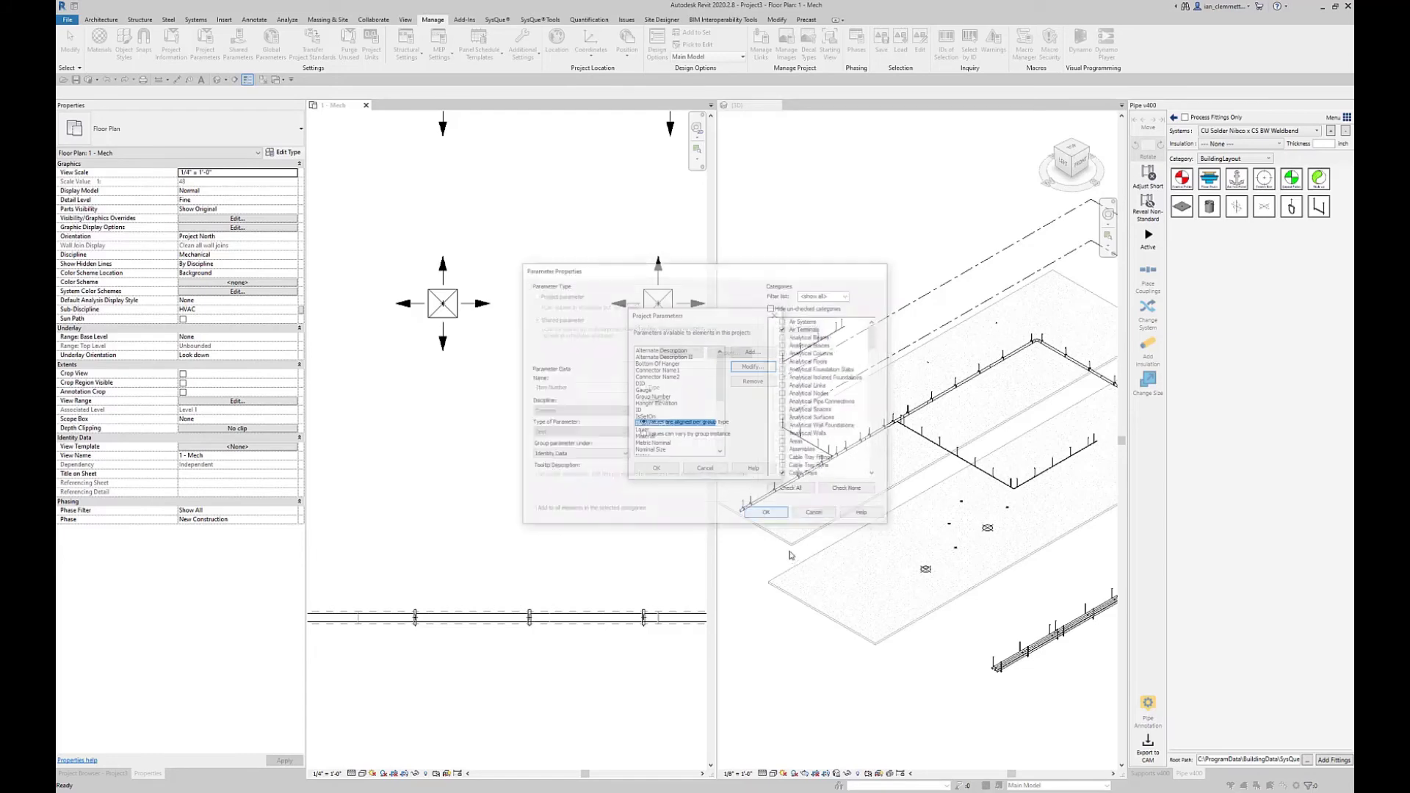
{"action": "left_click", "coordinate": [658, 468]}
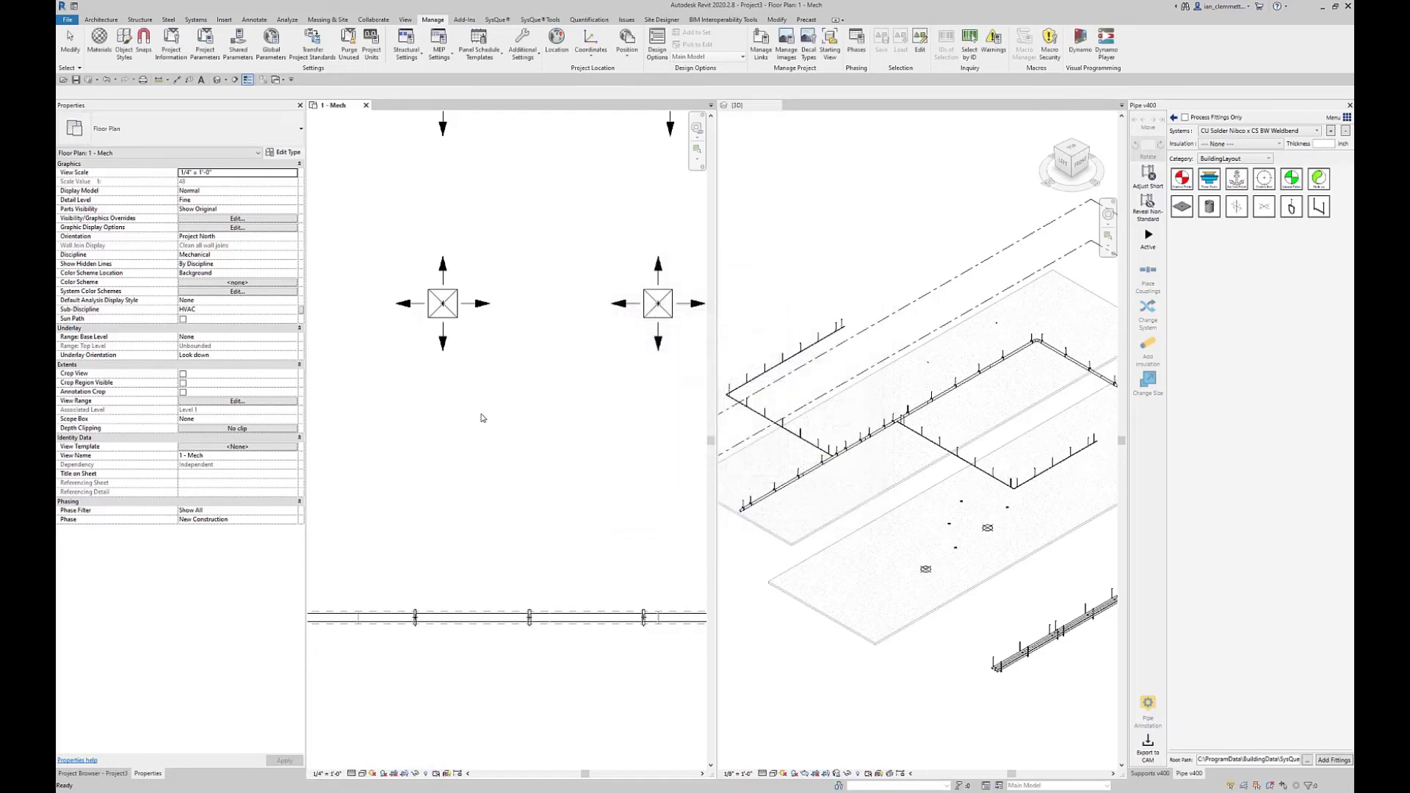
Select the four supply diffusers and apply Item Number SD-1 to all of them.
{"action": "left_click", "coordinate": [458, 324]}
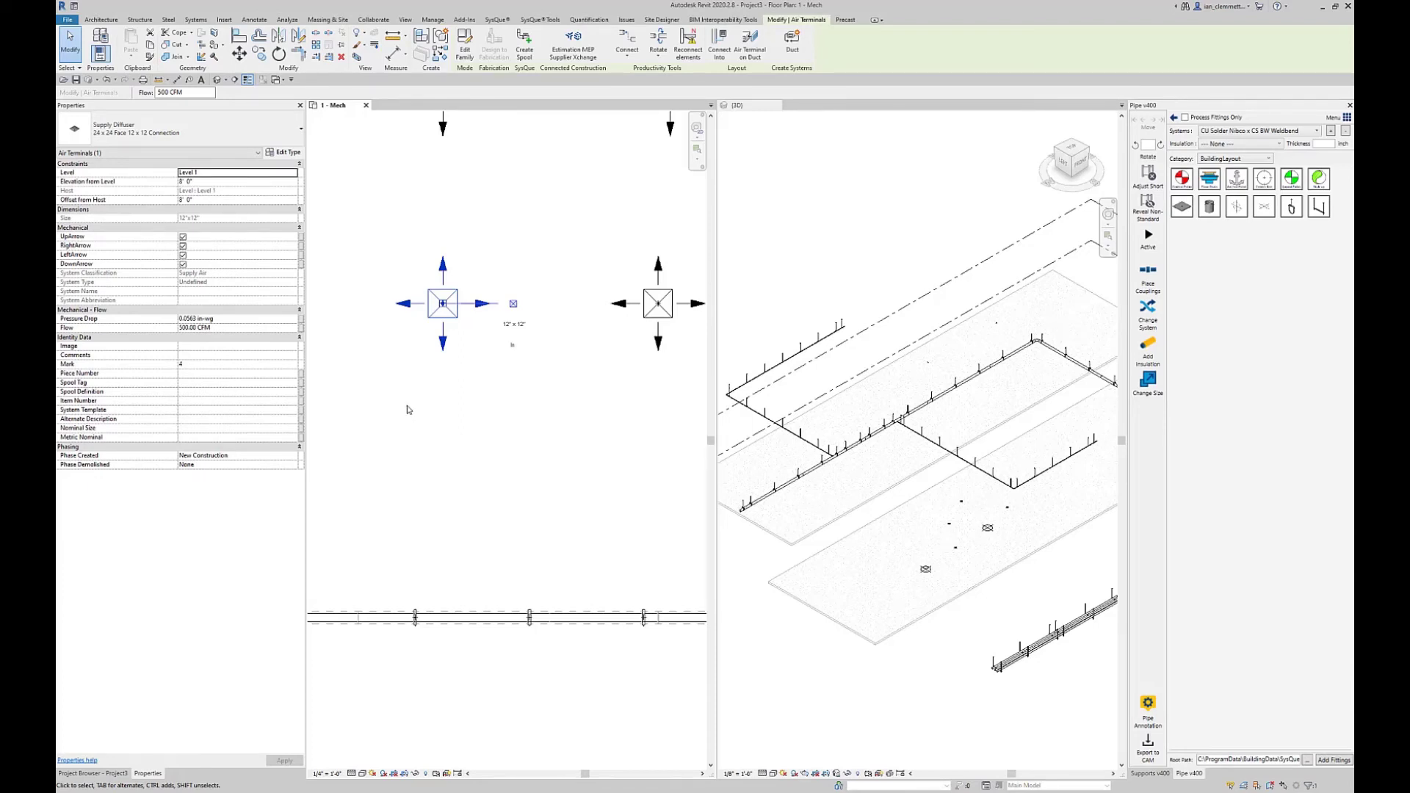
{"action": "scroll", "coordinate": [506, 402], "scroll_direction": "down", "scroll_amount": 3}
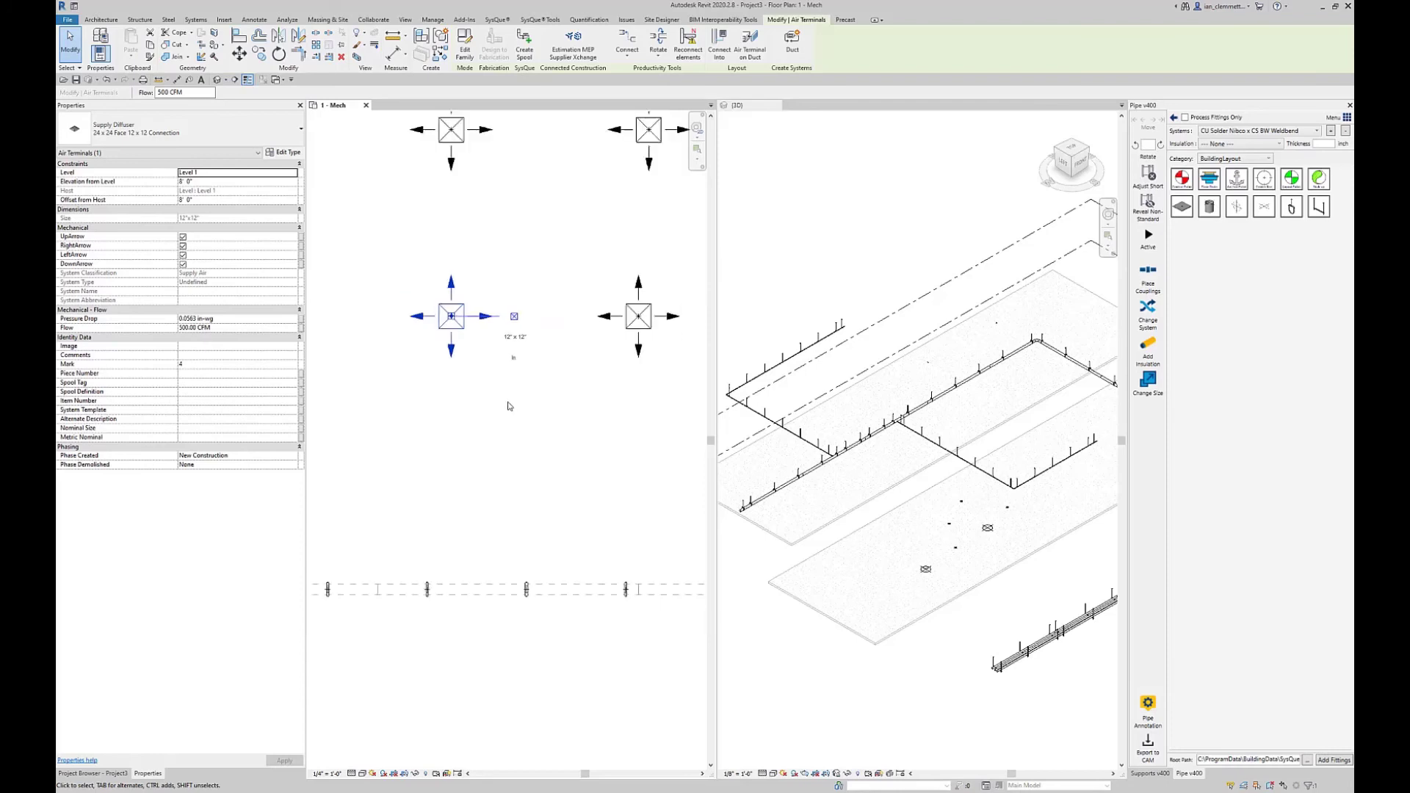
{"action": "left_click_drag", "start_coordinate": [672, 420], "coordinate": [432, 222]}
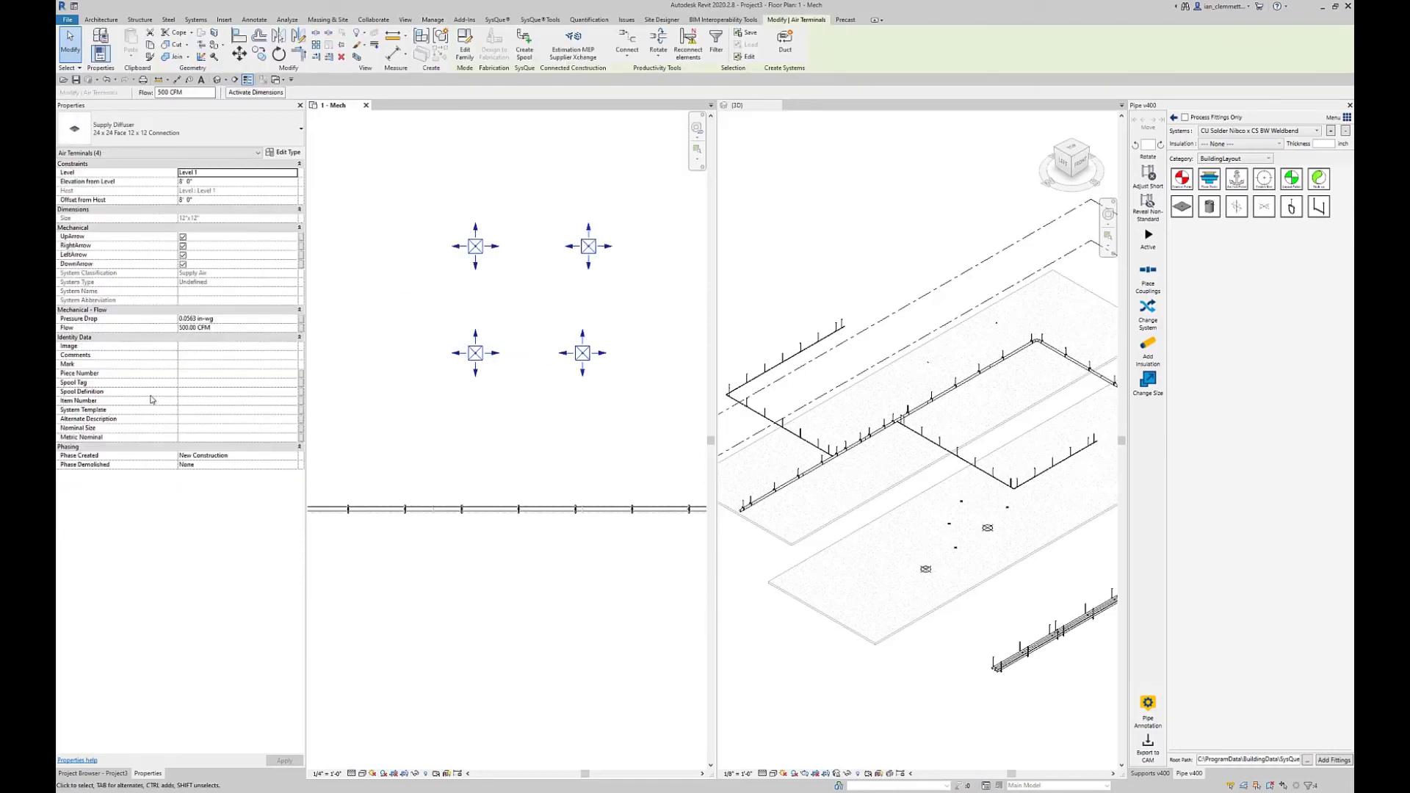
{"action": "left_click", "coordinate": [196, 402]}
{"action": "type", "text": "SD-1"}
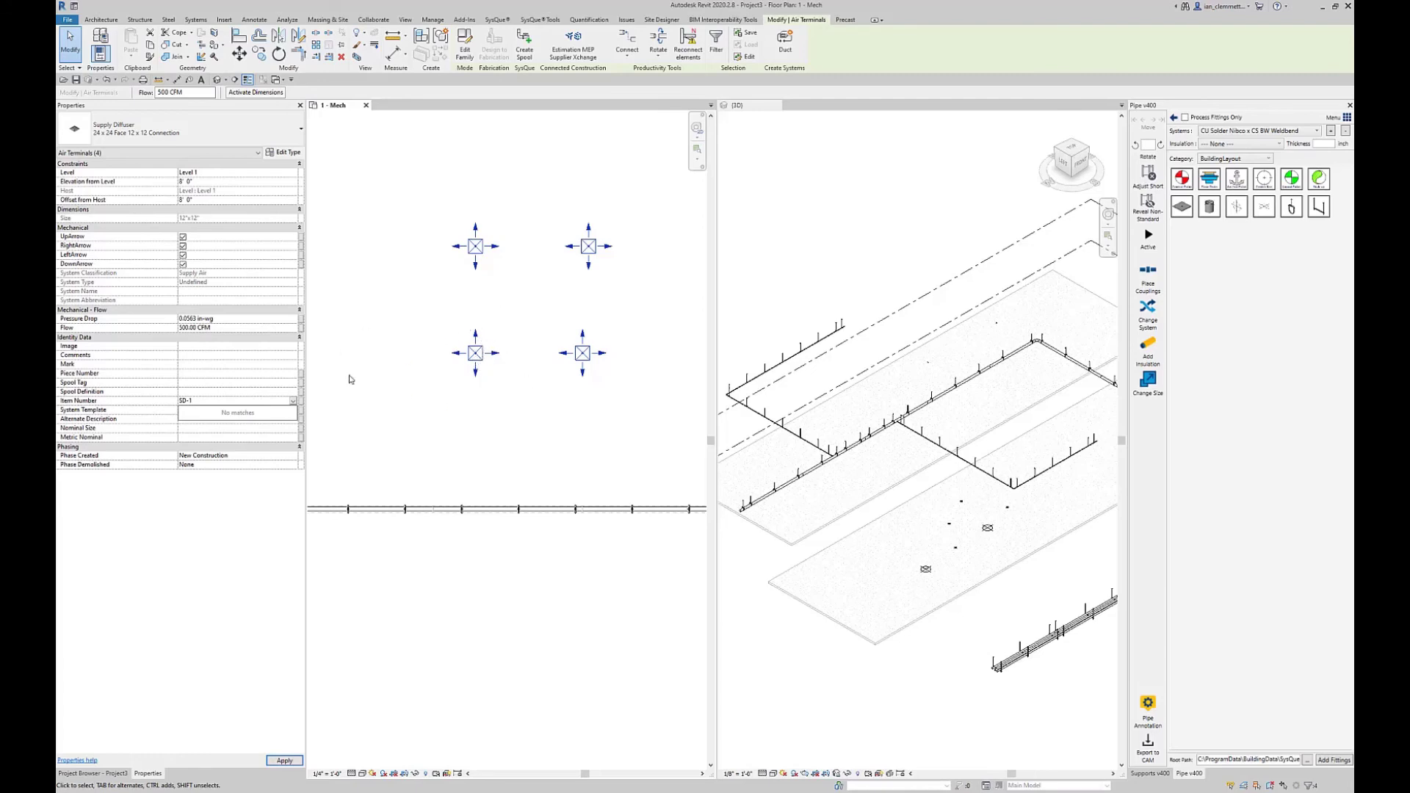
{"action": "left_click", "coordinate": [284, 762]}
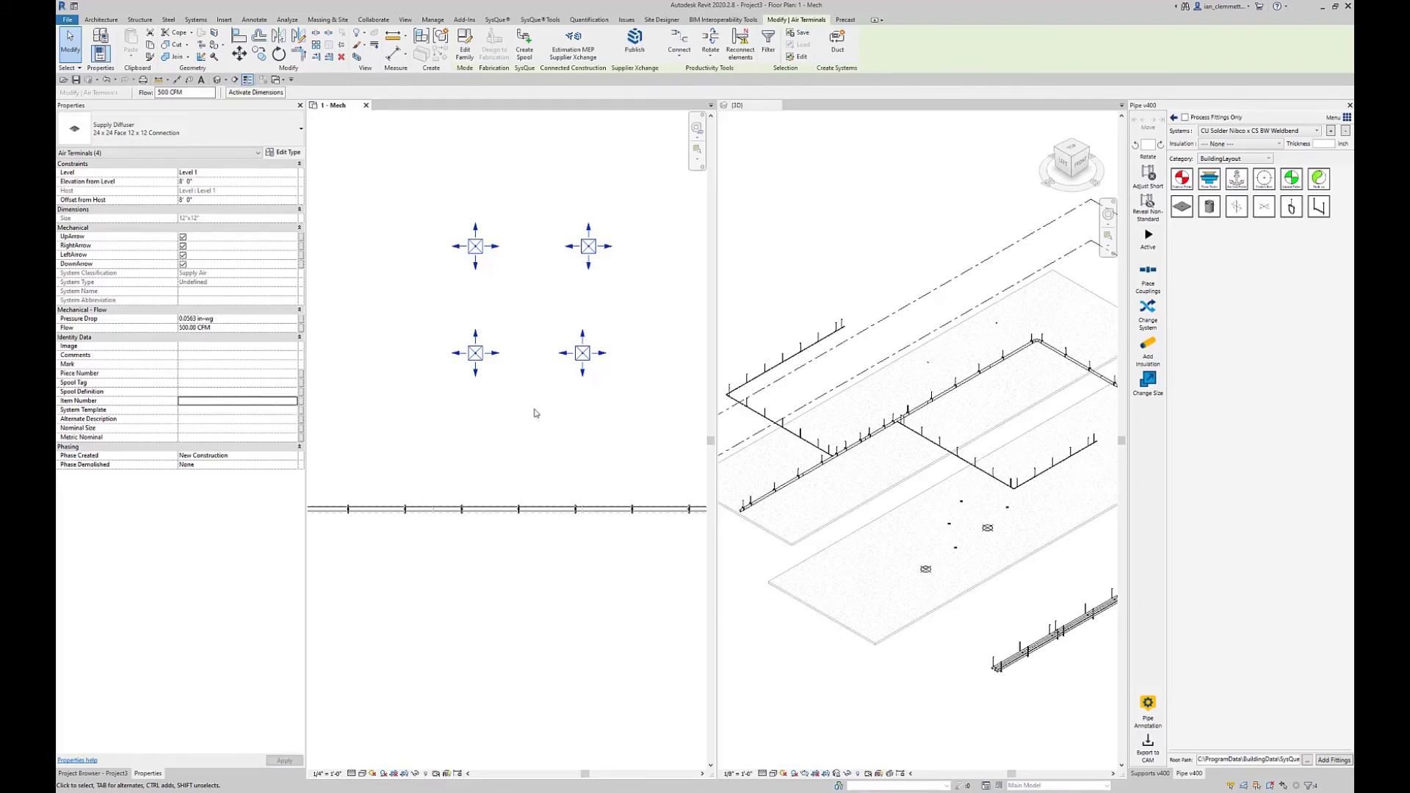
{"action": "left_click", "coordinate": [525, 312]}
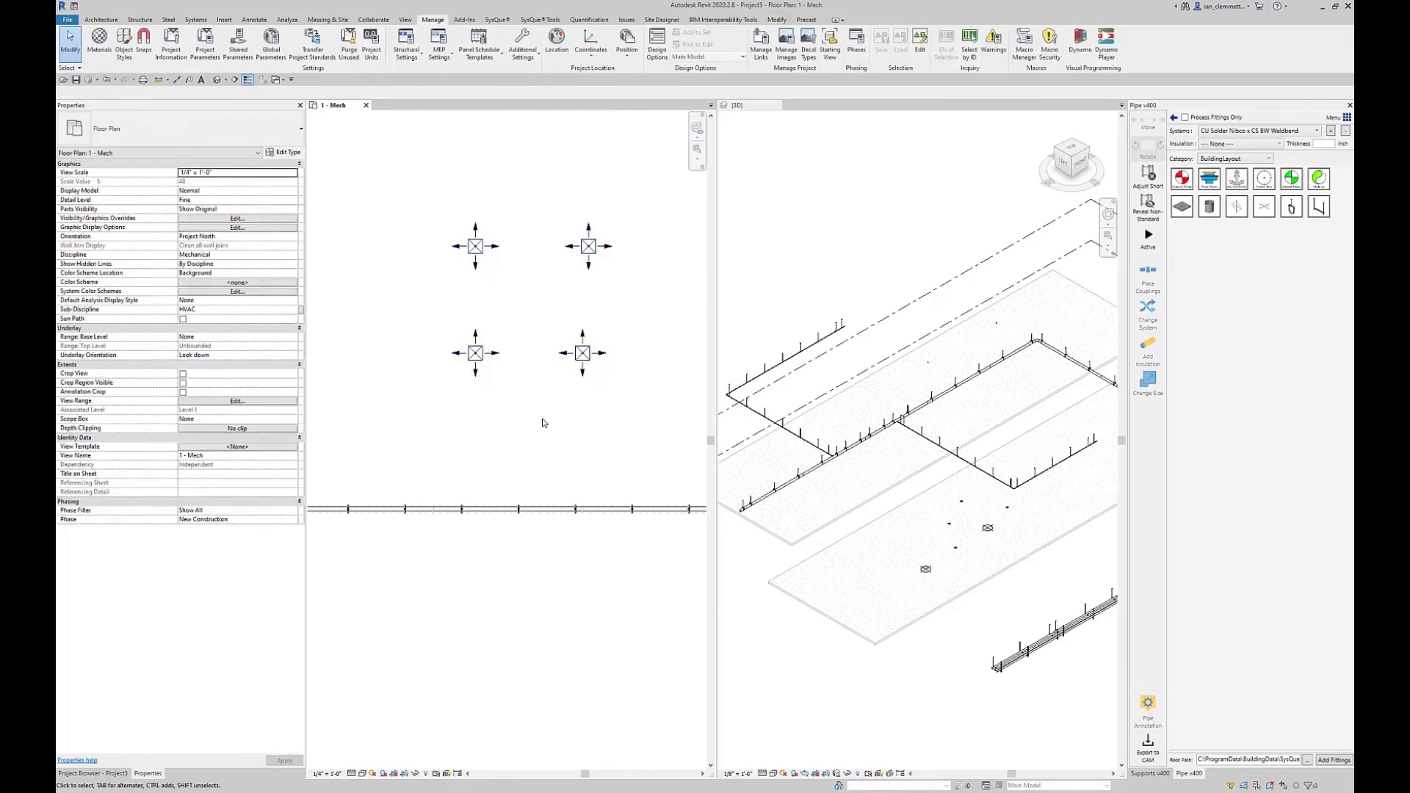
{"action": "scroll", "coordinate": [543, 423], "scroll_direction": "down", "scroll_amount": 2}
{"action": "scroll", "coordinate": [541, 409], "scroll_direction": "down", "scroll_amount": 1}
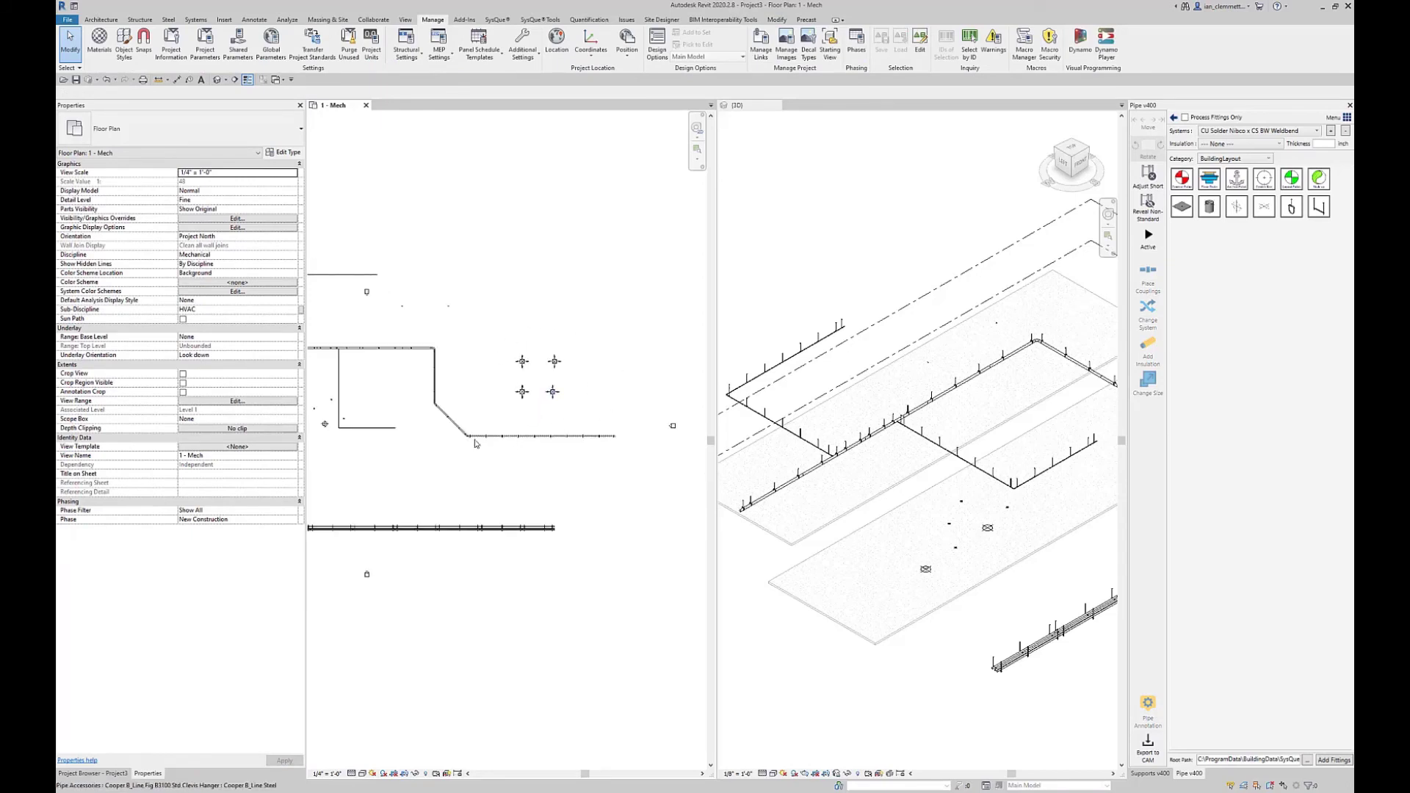
{"action": "scroll", "coordinate": [470, 438], "scroll_direction": "up", "scroll_amount": 1}
{"action": "scroll", "coordinate": [470, 438], "scroll_direction": "up", "scroll_amount": 4}
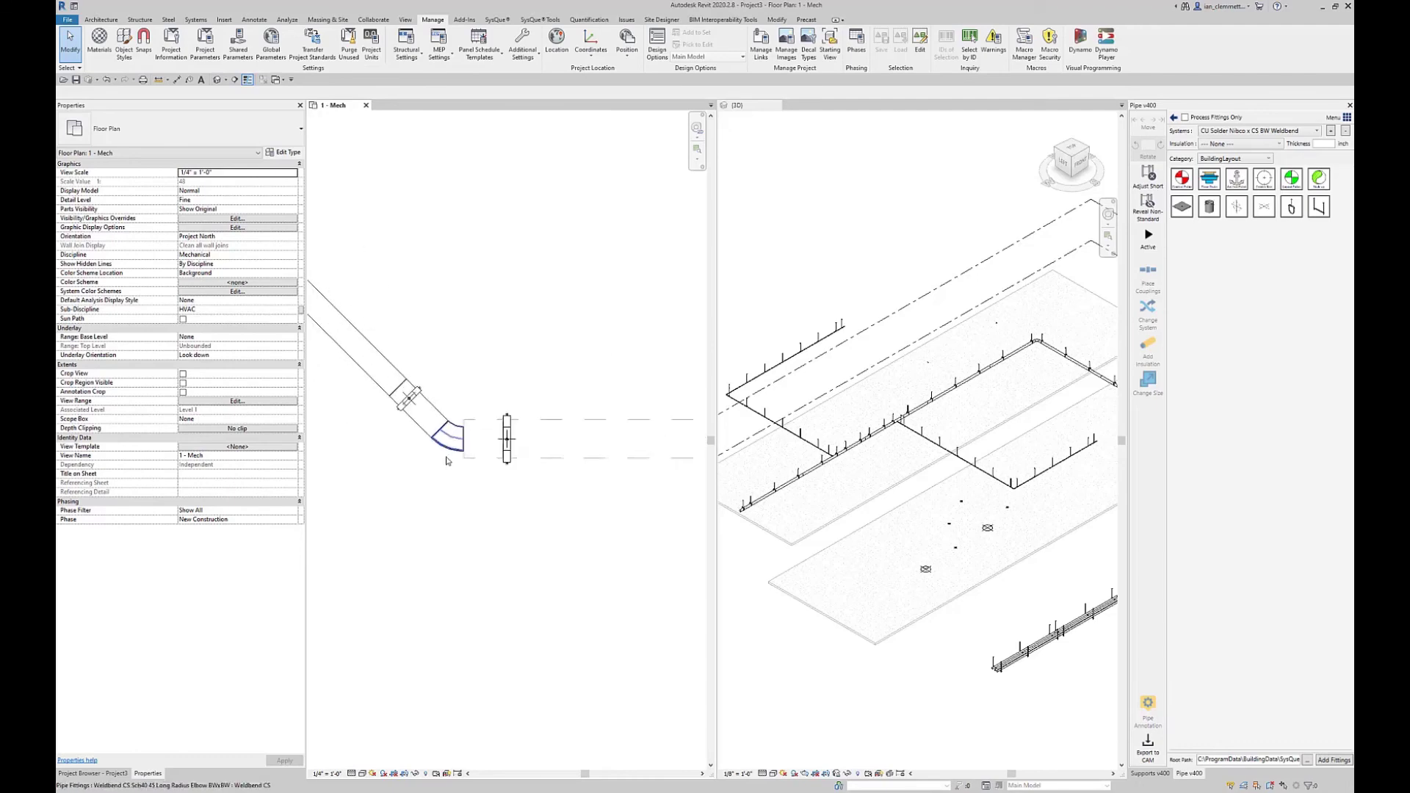
{"action": "scroll", "coordinate": [449, 463], "scroll_direction": "up", "scroll_amount": 3}
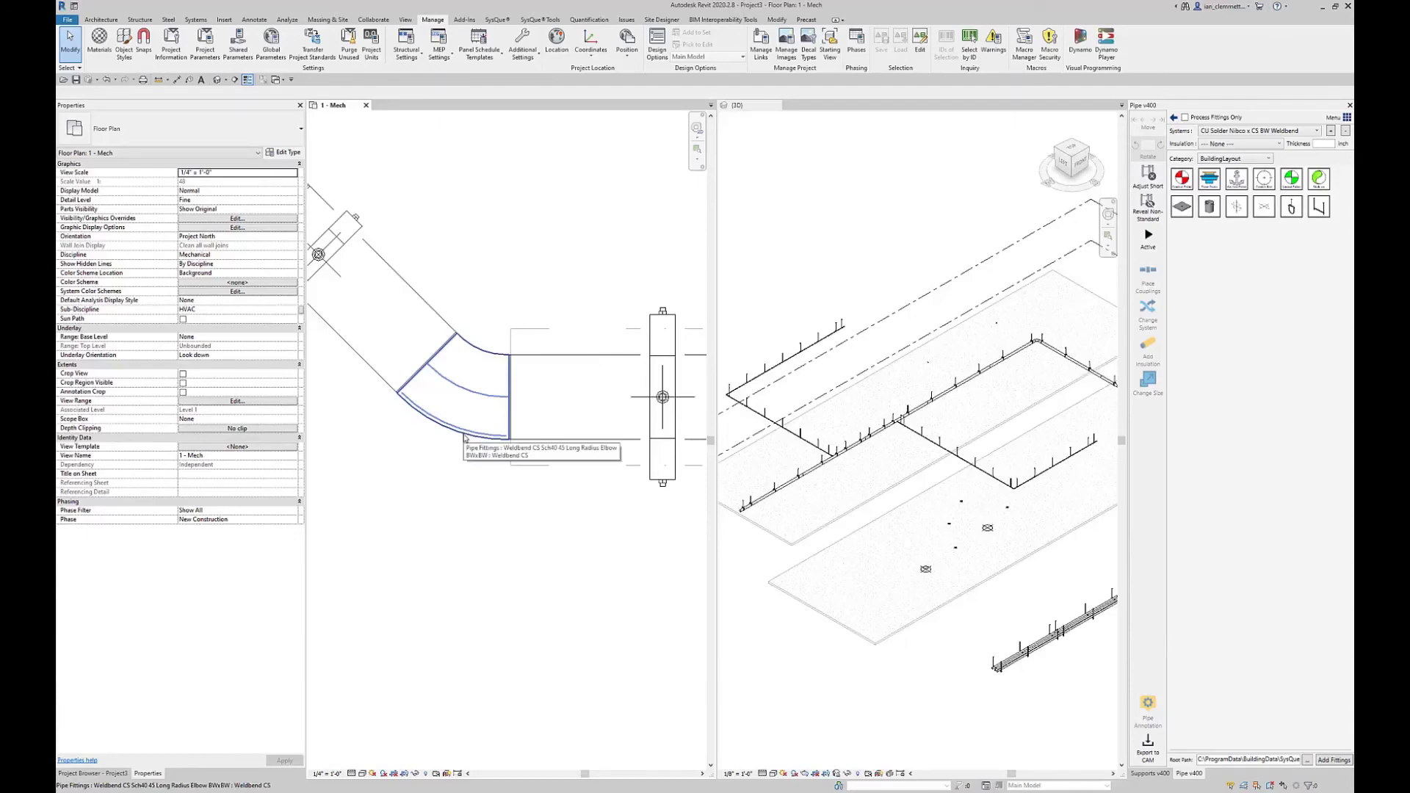
{"action": "left_click", "coordinate": [464, 437]}
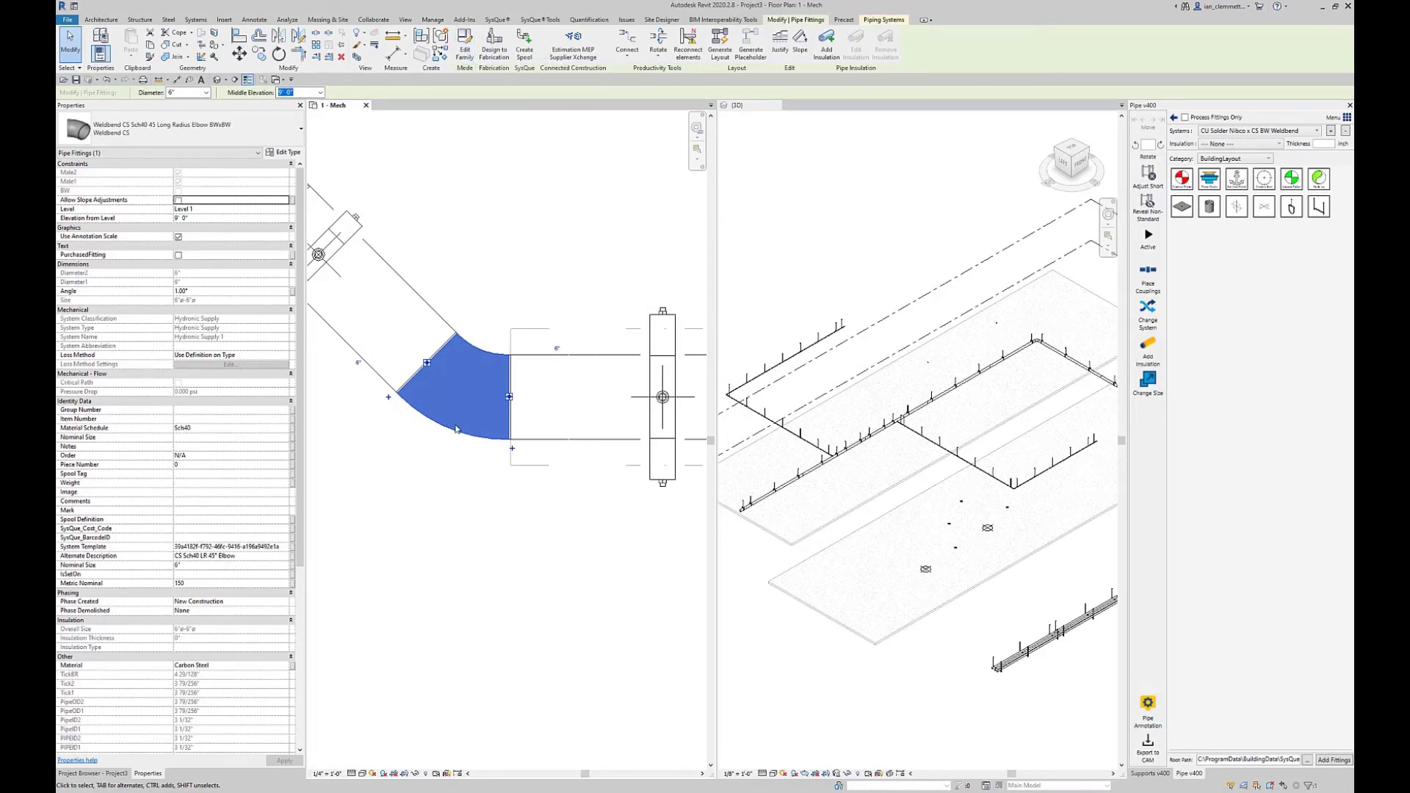
{"action": "left_click", "coordinate": [484, 575]}
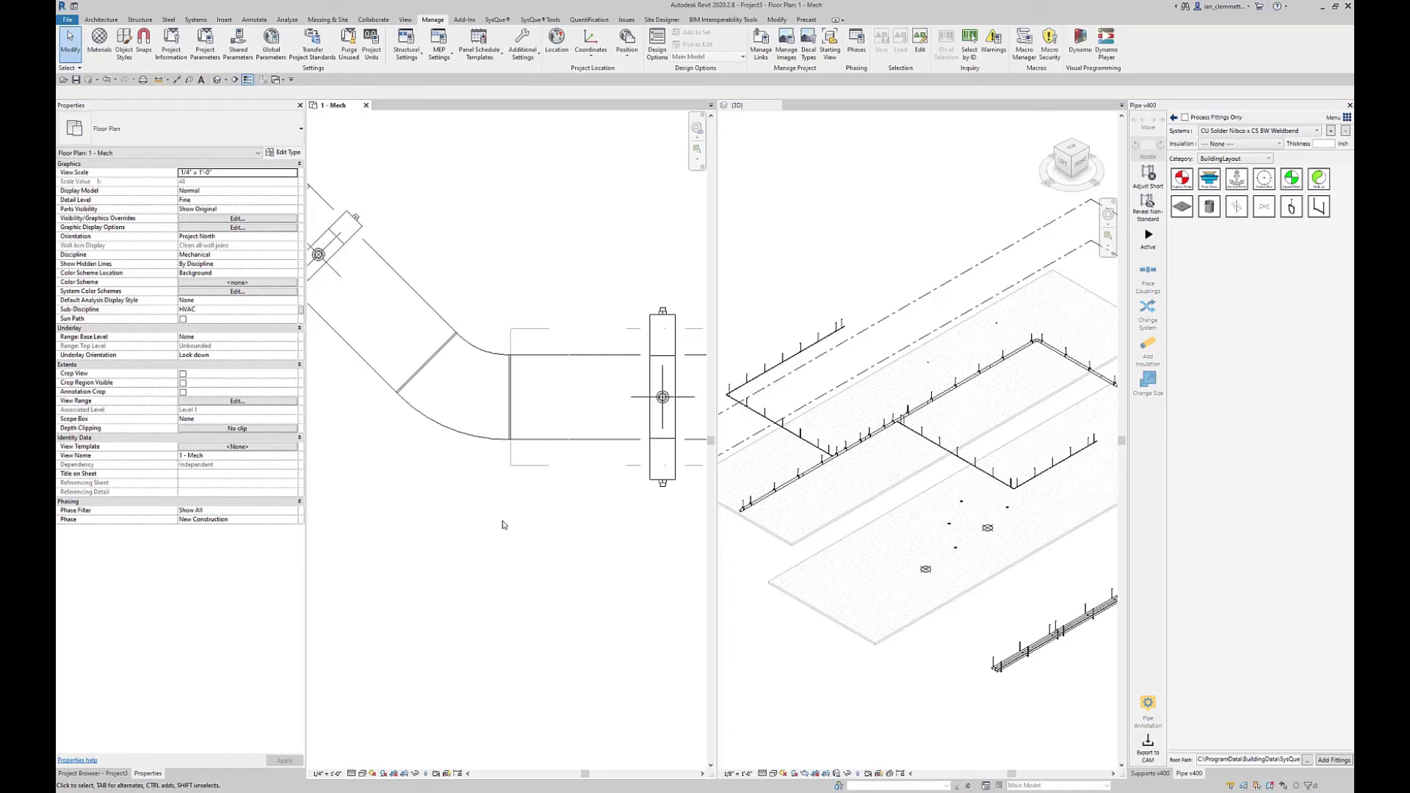
{"action": "scroll", "coordinate": [502, 525], "scroll_direction": "down", "scroll_amount": 5}
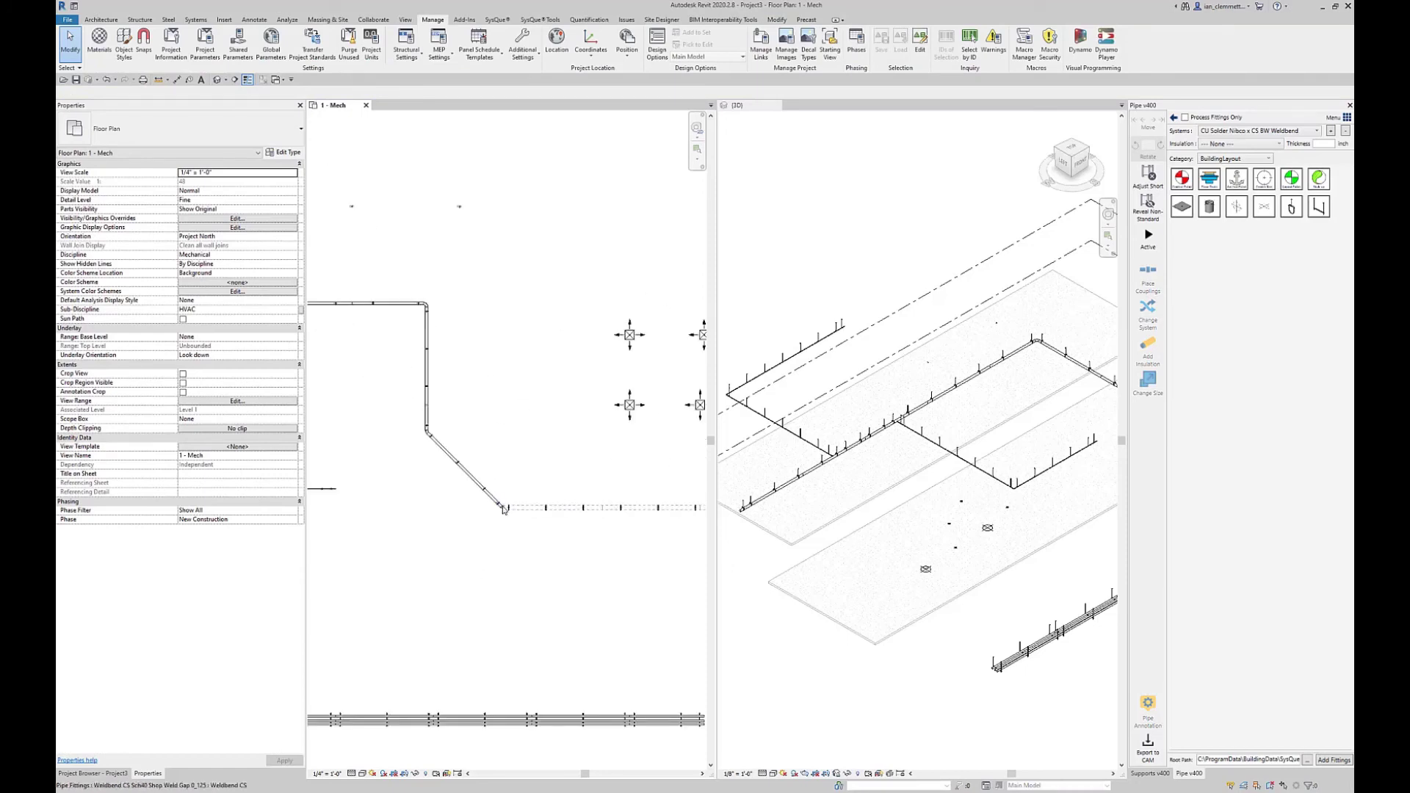